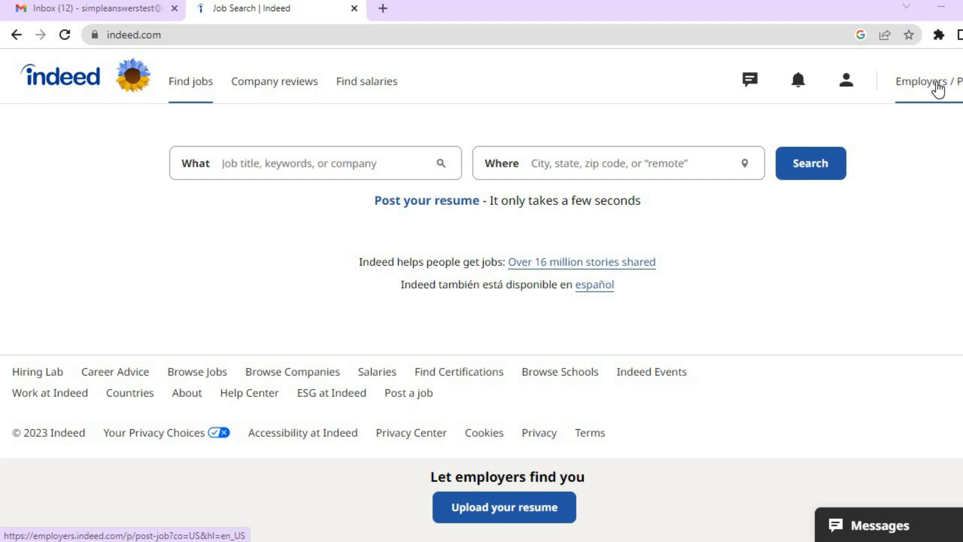
Switch to Indeed's employer side to start posting a job.
click(937, 83)
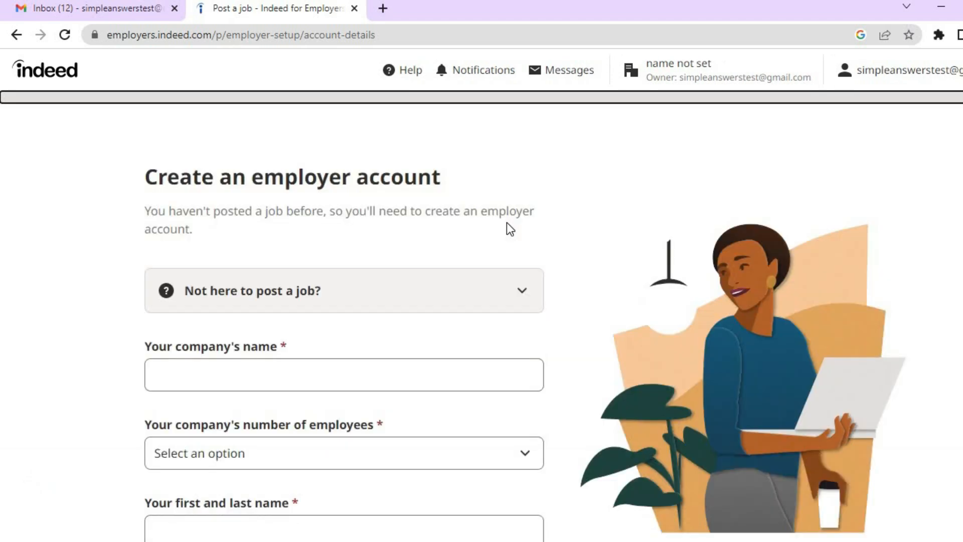
Enter company name 'Simple Answers' with a size of 1 to 49 employees.
scroll(482, 301, down, 4)
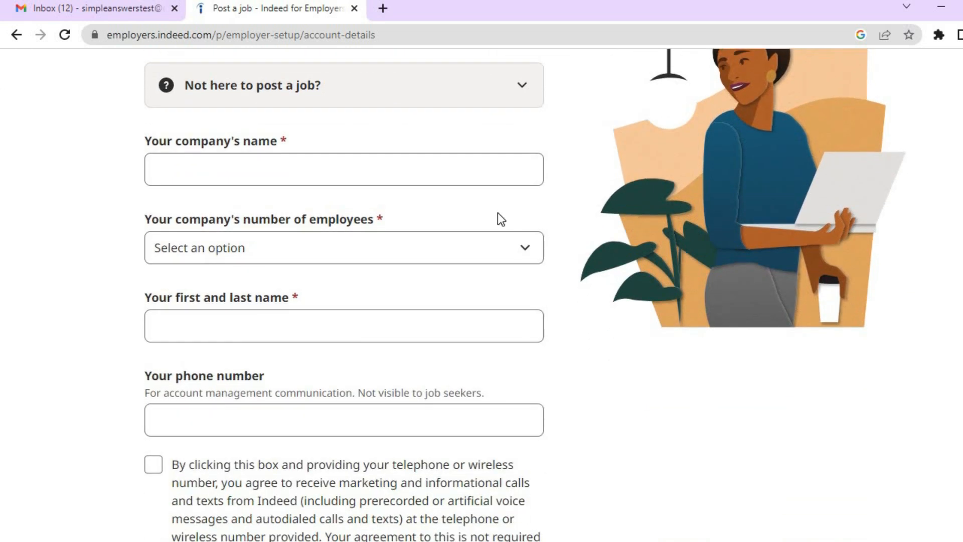
click(399, 173)
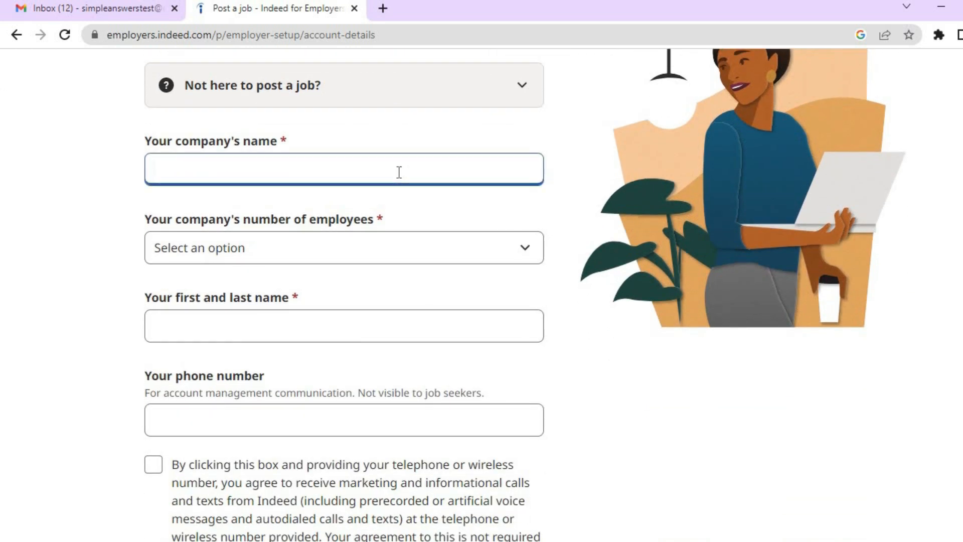
text(Simpl)
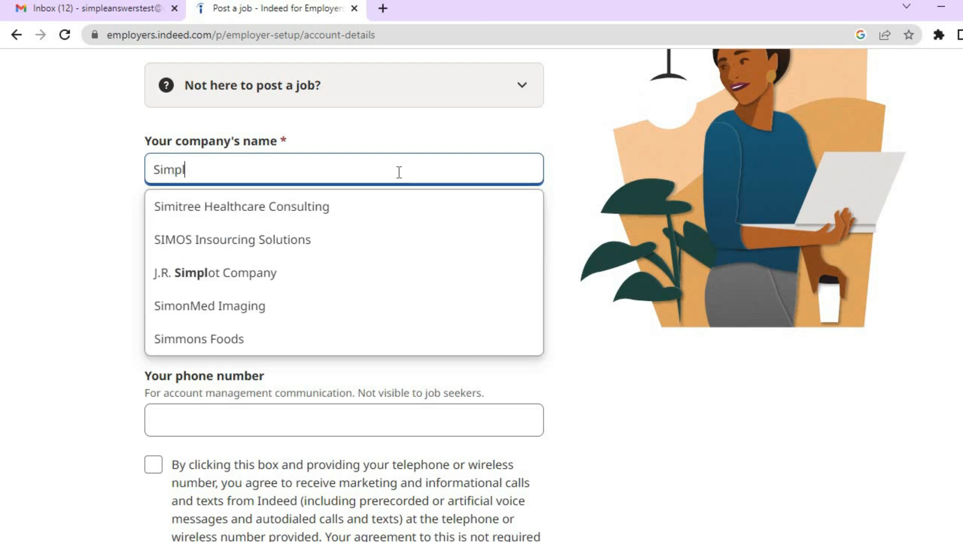
text(e A)
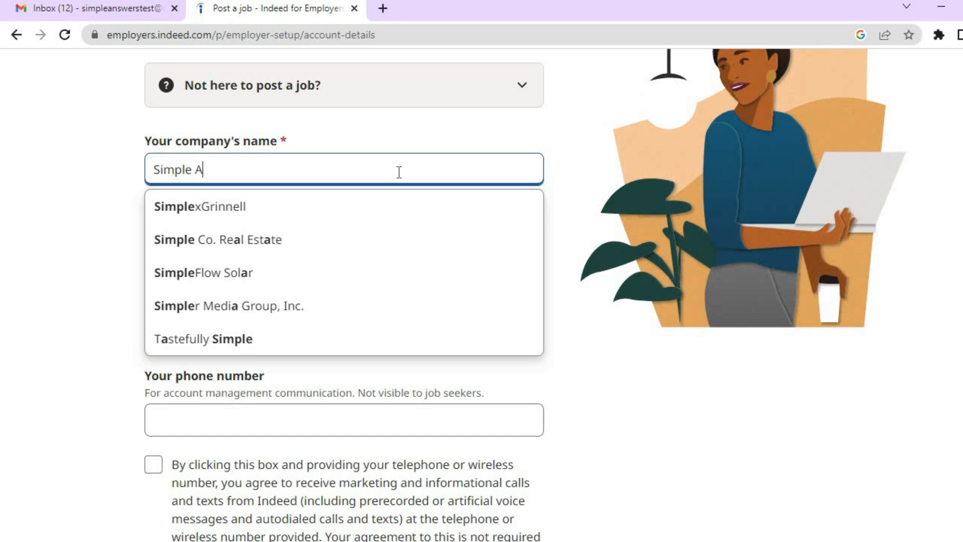
text(nswers)
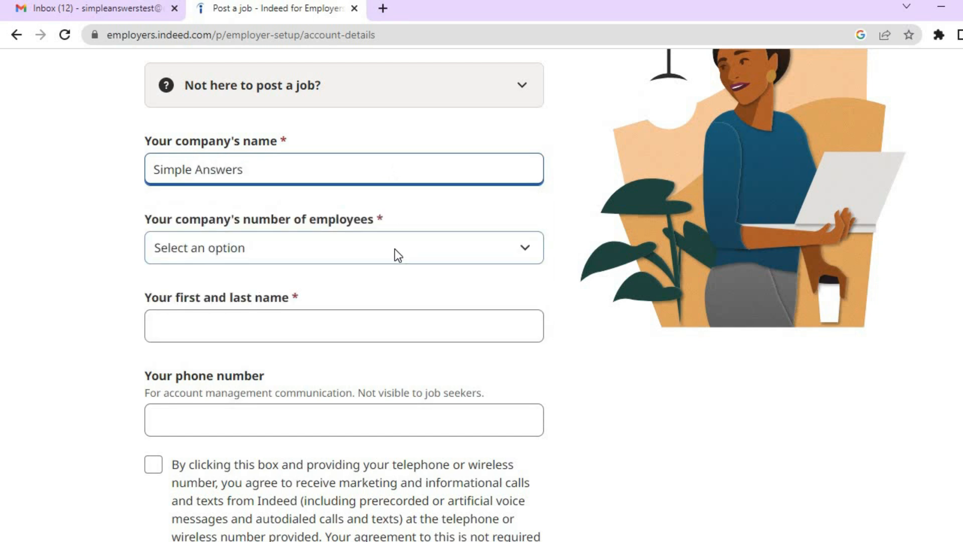
click(395, 249)
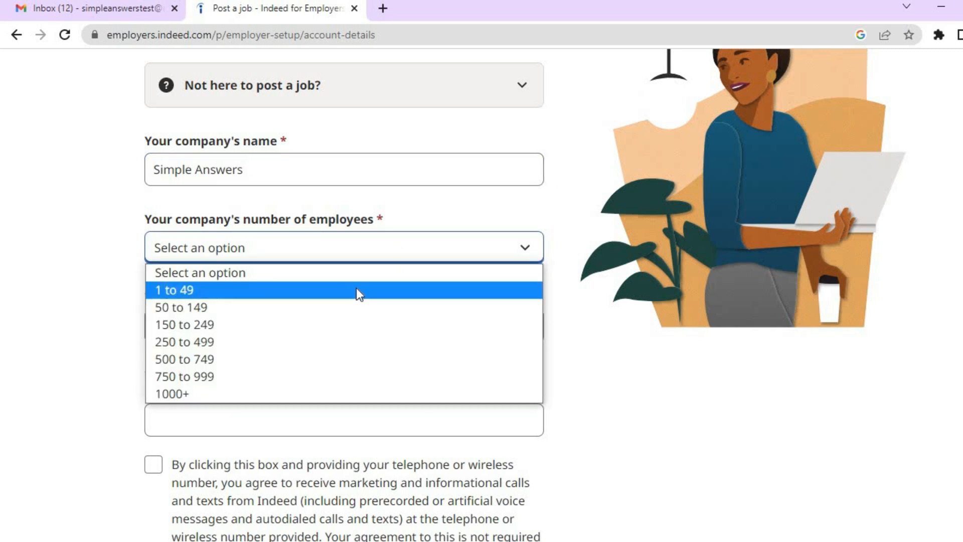
click(357, 290)
Fill in the contact's full name and phone, agree to calls and texts, and save.
click(345, 327)
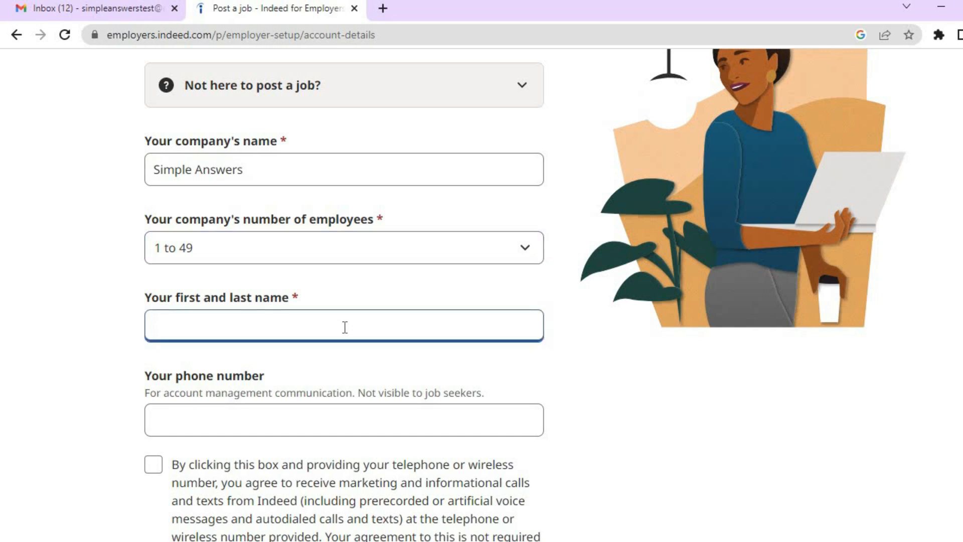
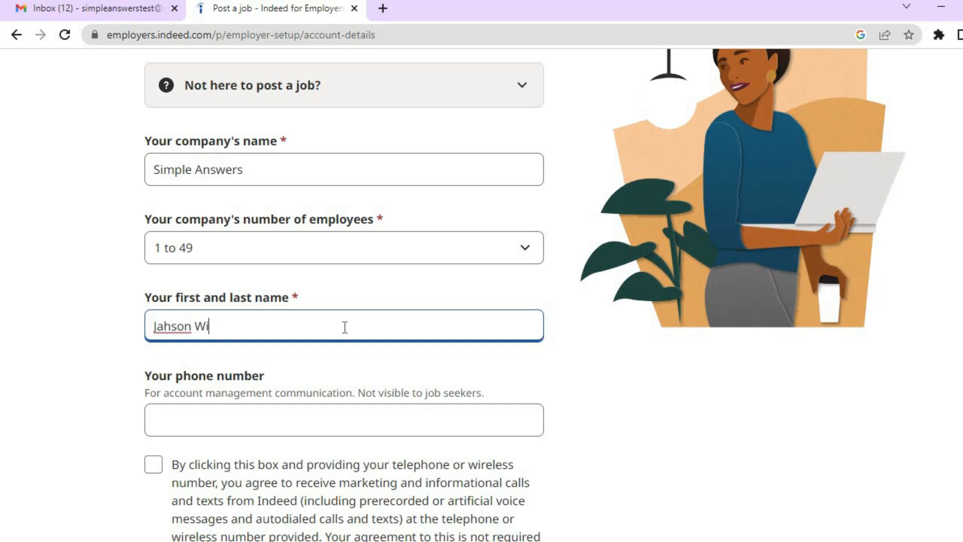
click(243, 412)
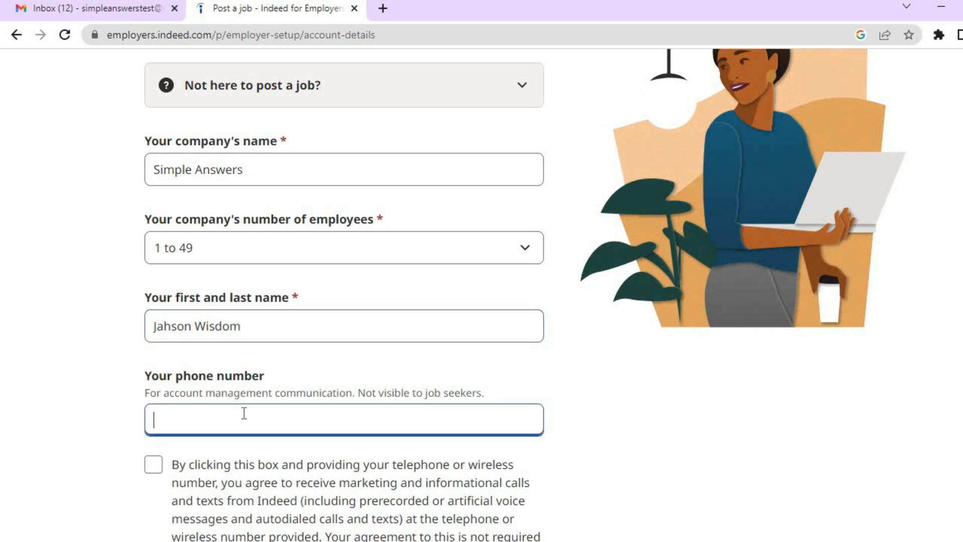
scroll(445, 344, down, 3)
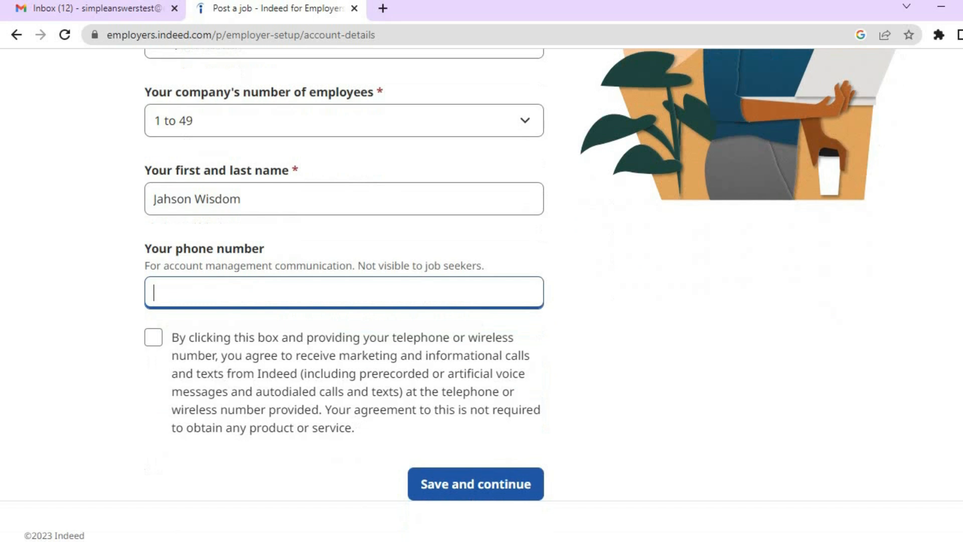
click(154, 294)
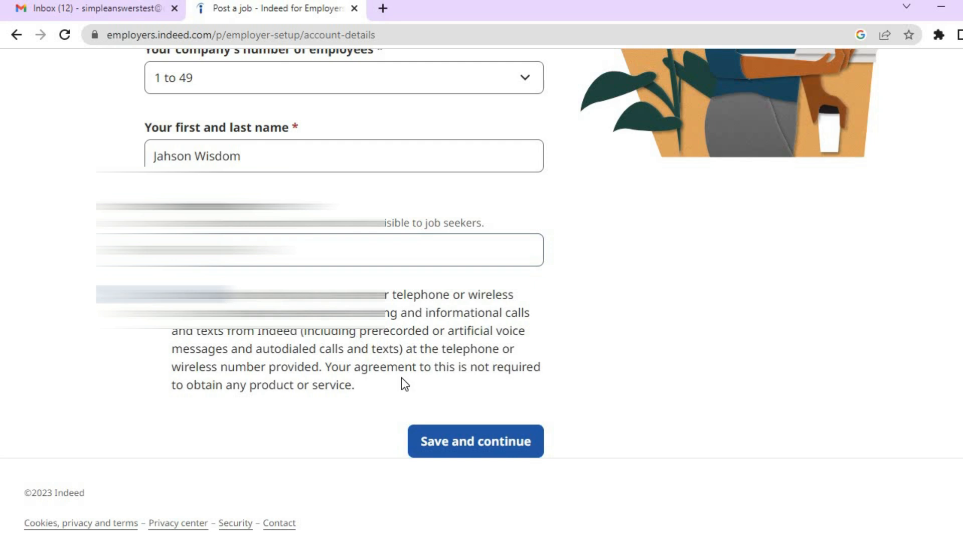
click(460, 454)
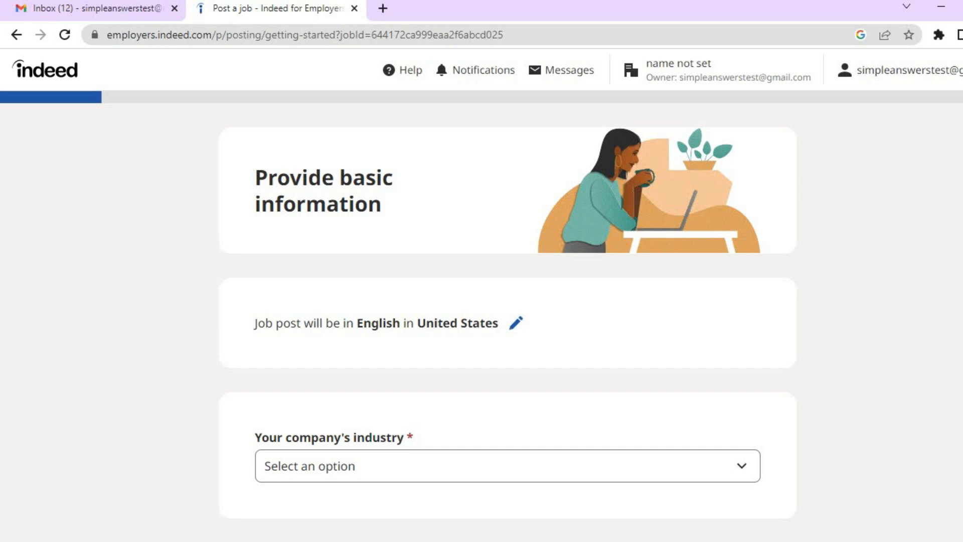
Choose Telecommunications from the company industry list.
scroll(560, 236, down, 3)
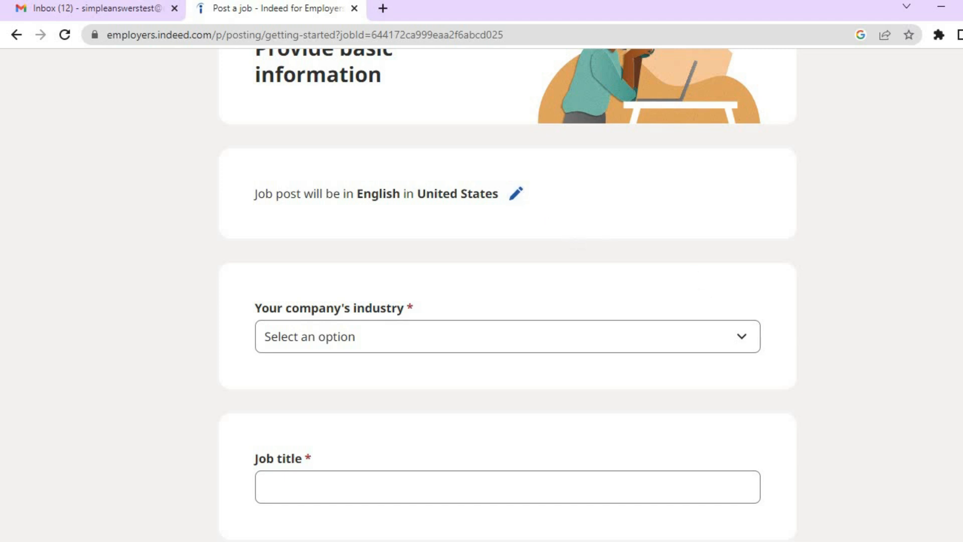
scroll(596, 244, down, 3)
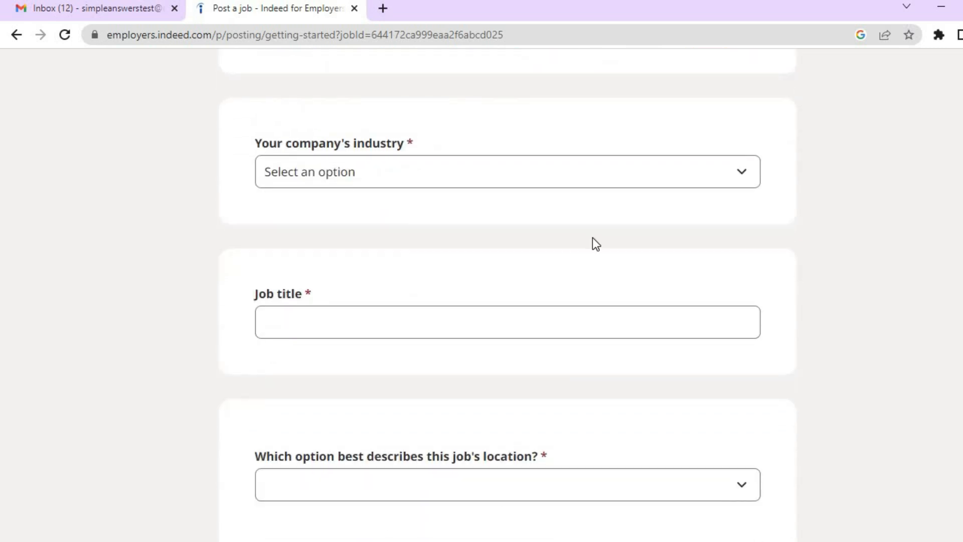
click(443, 178)
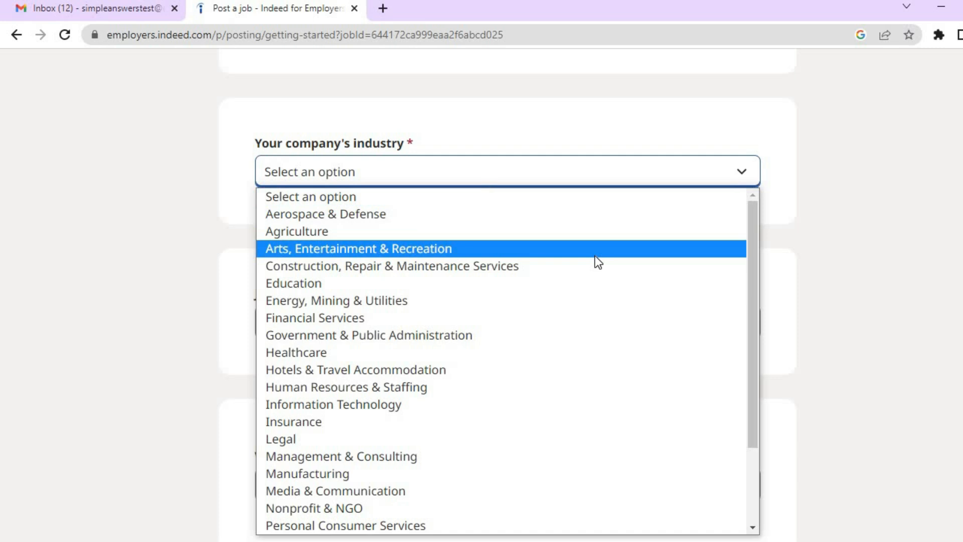
drag(751, 276, 739, 425)
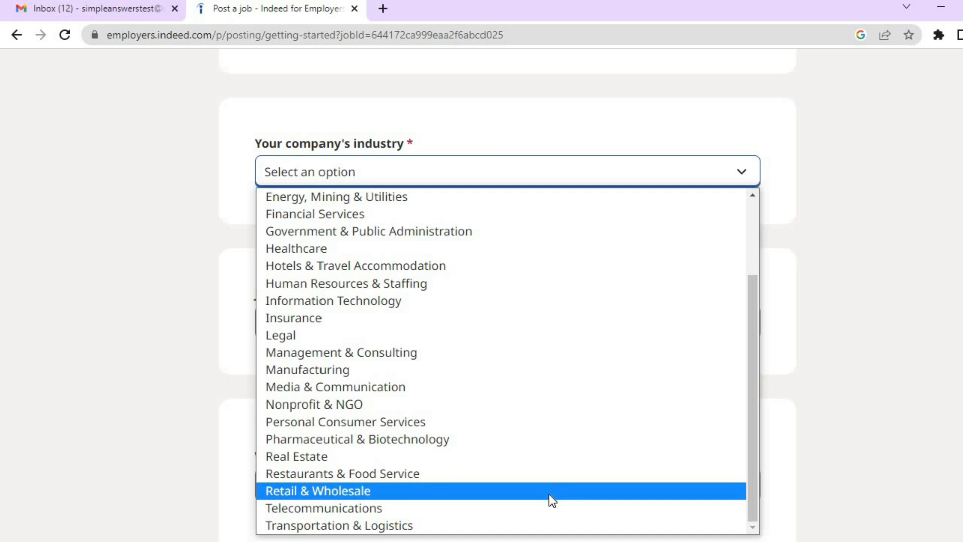
click(522, 513)
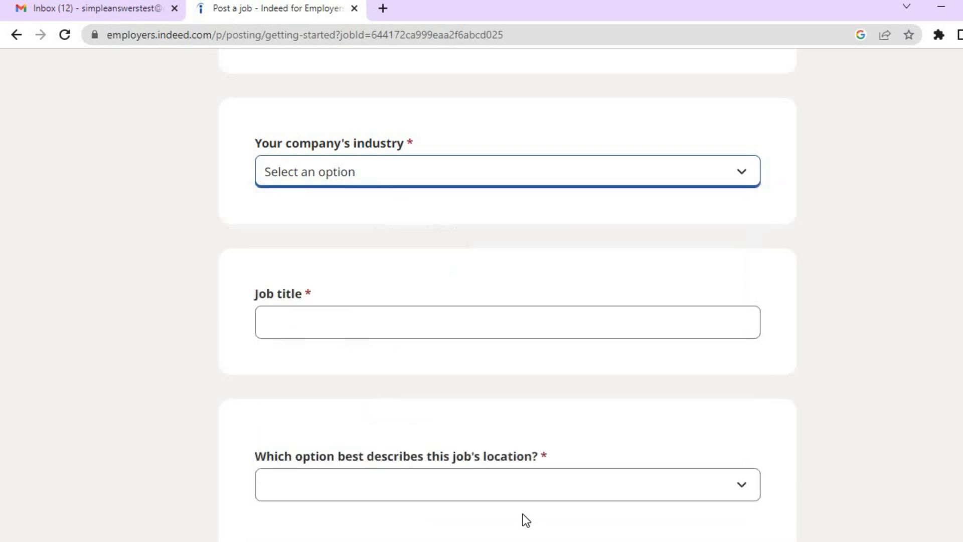
Replace the mistyped title and select 'Video Editor' from the job title suggestions.
click(499, 321)
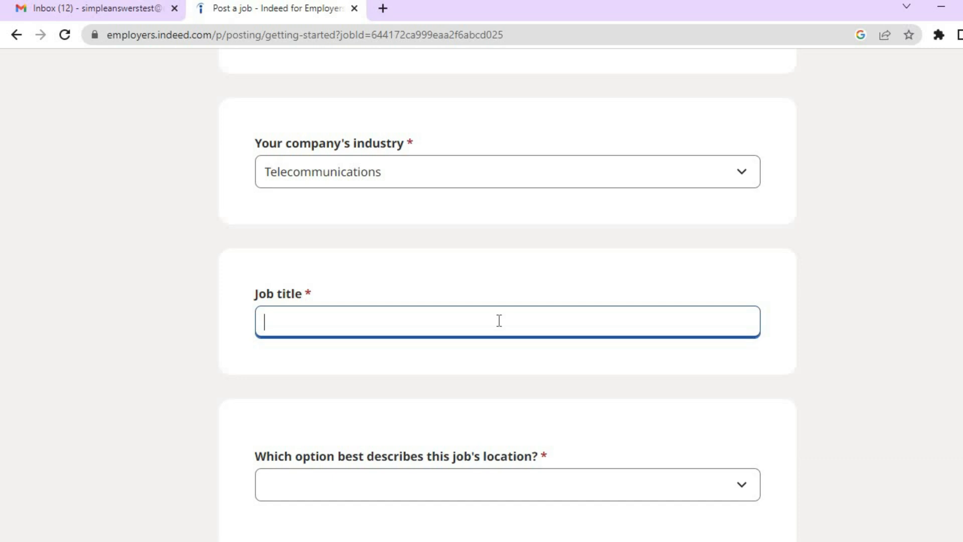
text(Thum)
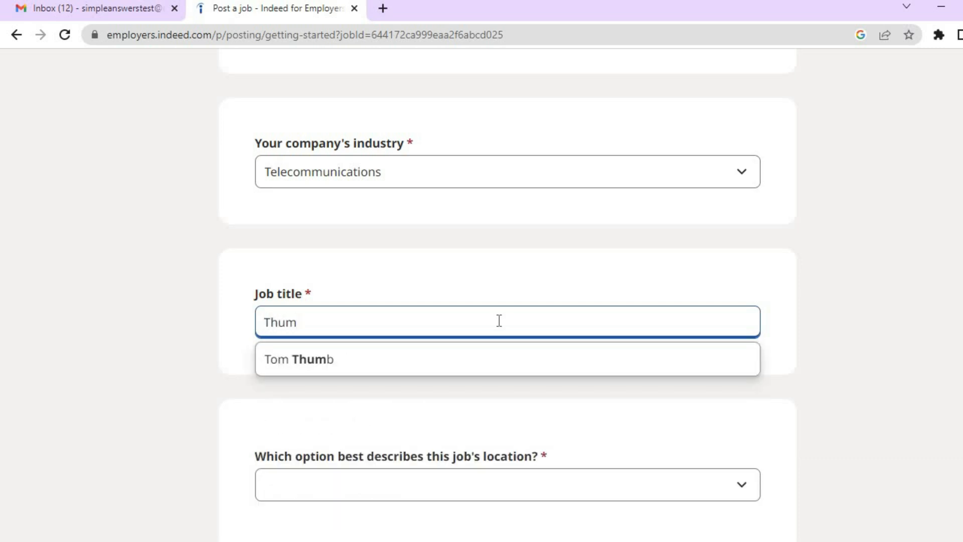
text(b)
key(BackSpace)
key(BackSpace)
key(BackSpace)
key(BackSpace)
key(BackSpace)
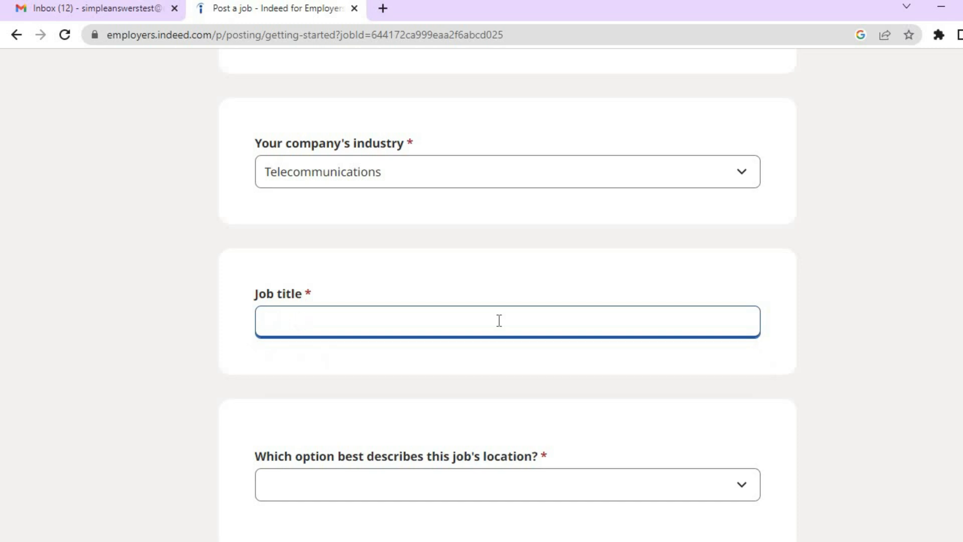
text(Edi)
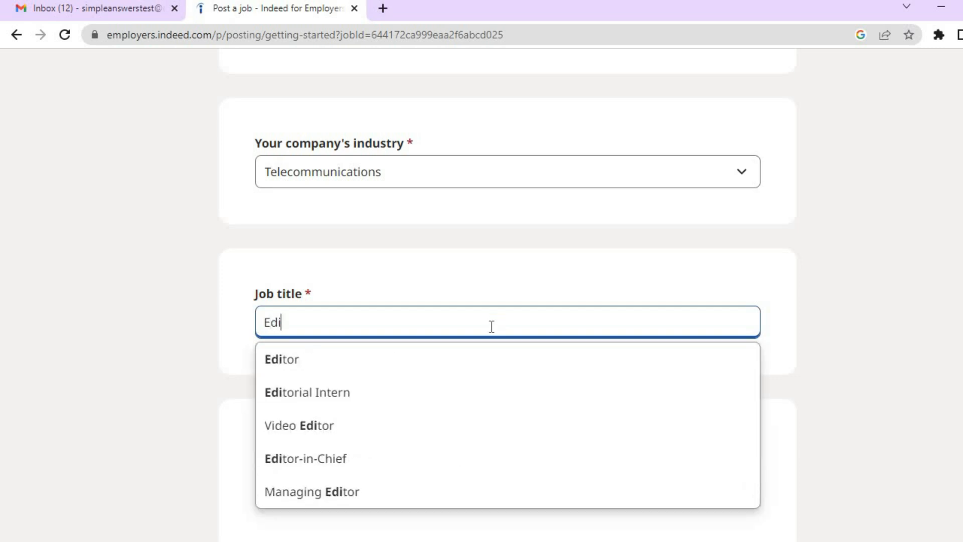
click(413, 423)
scroll(482, 301, down, 5)
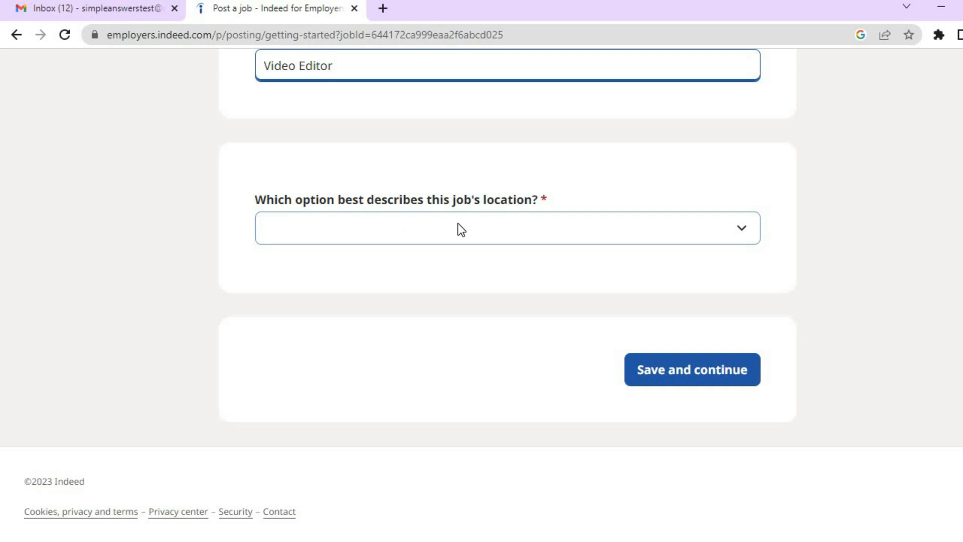
Set the job location to Remote with no residence requirement and save the basic information.
click(744, 239)
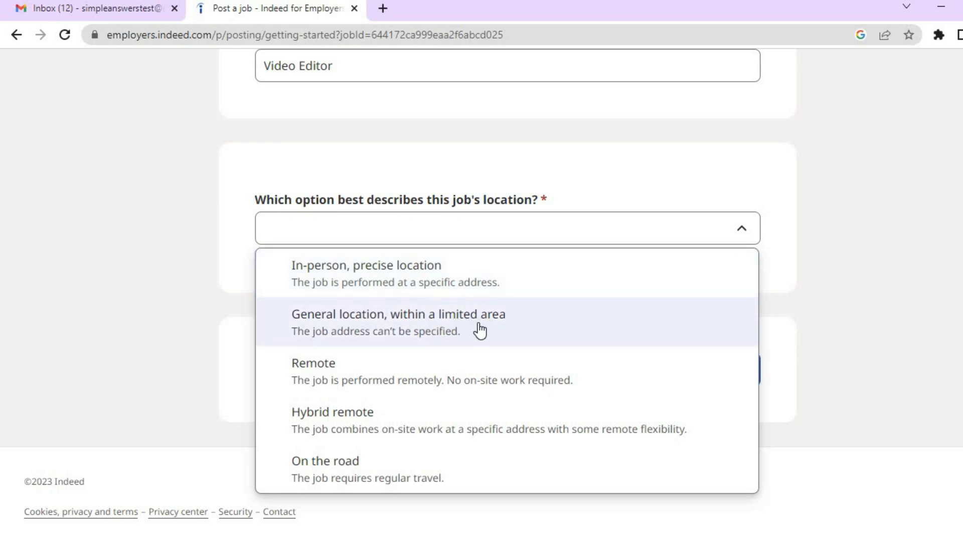
click(420, 381)
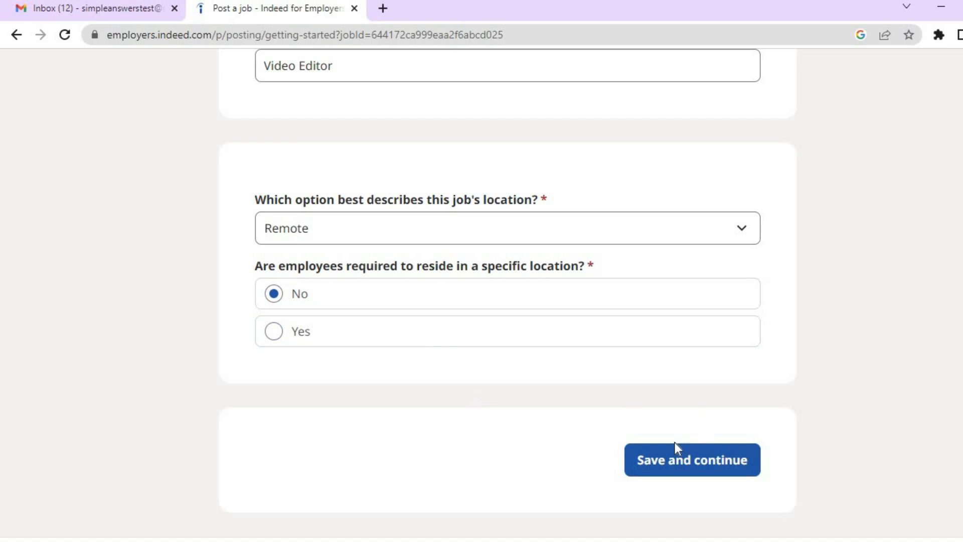
click(669, 454)
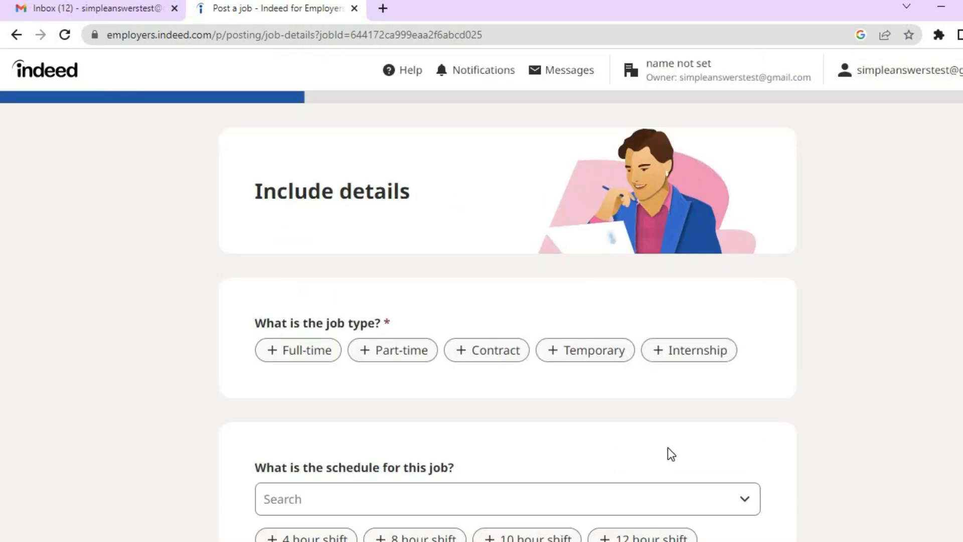
Set the job type to Part-time.
scroll(508, 162, down, 3)
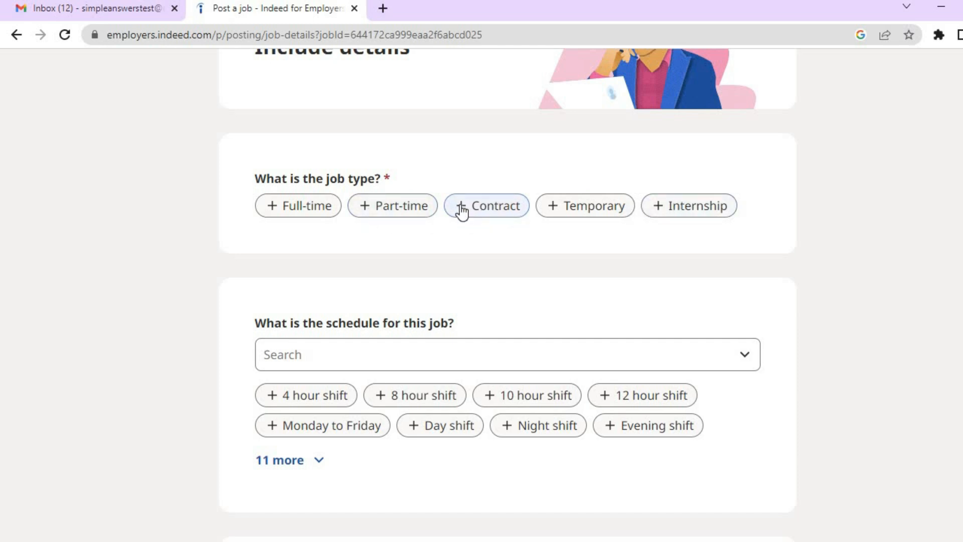
click(382, 214)
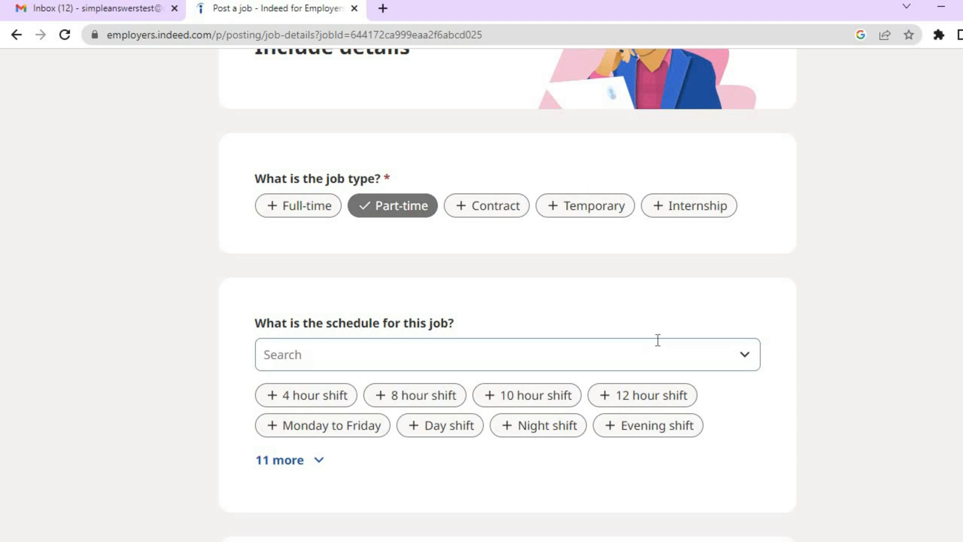
scroll(506, 301, down, 3)
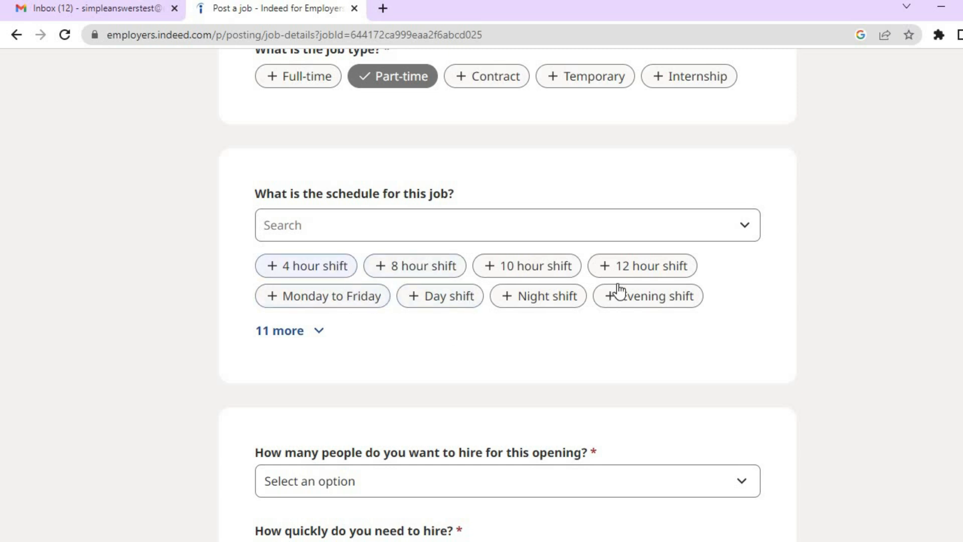
Browse the schedule options, then choose the 4 hour shift schedule.
click(711, 232)
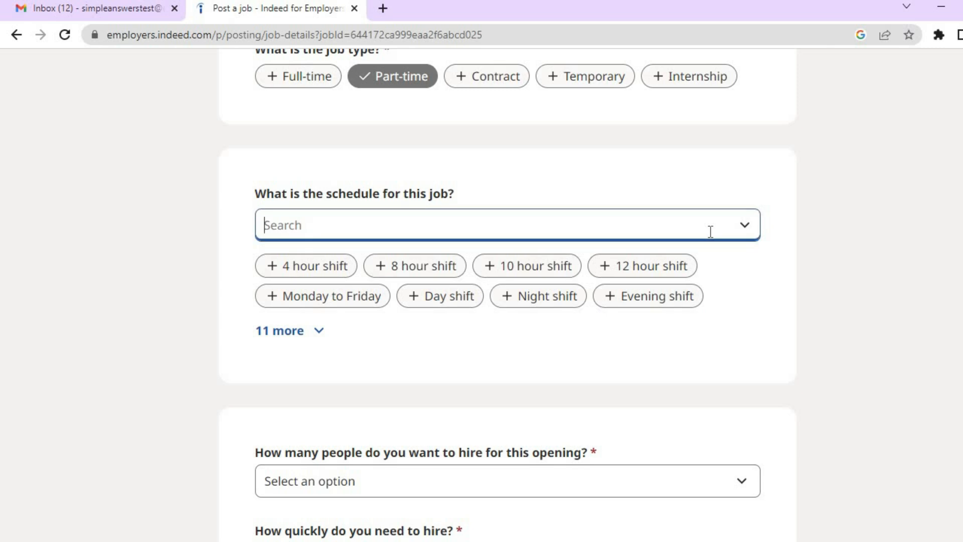
click(742, 228)
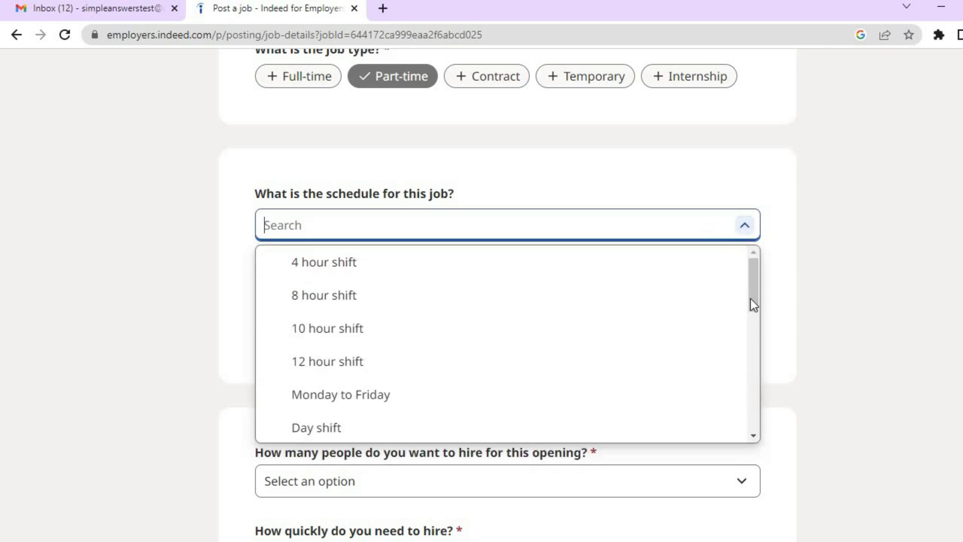
scroll(754, 326, down, 1)
drag(753, 326, 748, 405)
drag(748, 408, 747, 411)
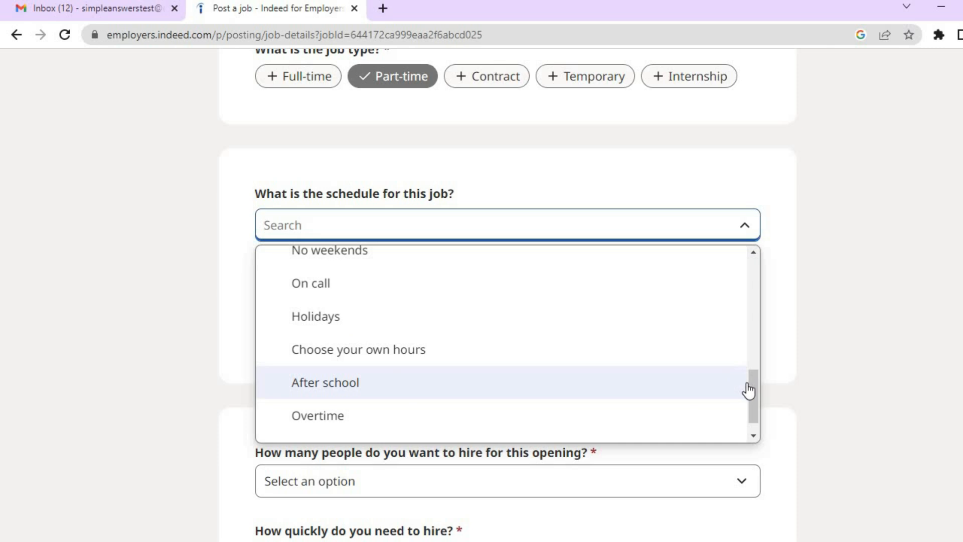
drag(751, 386, 751, 408)
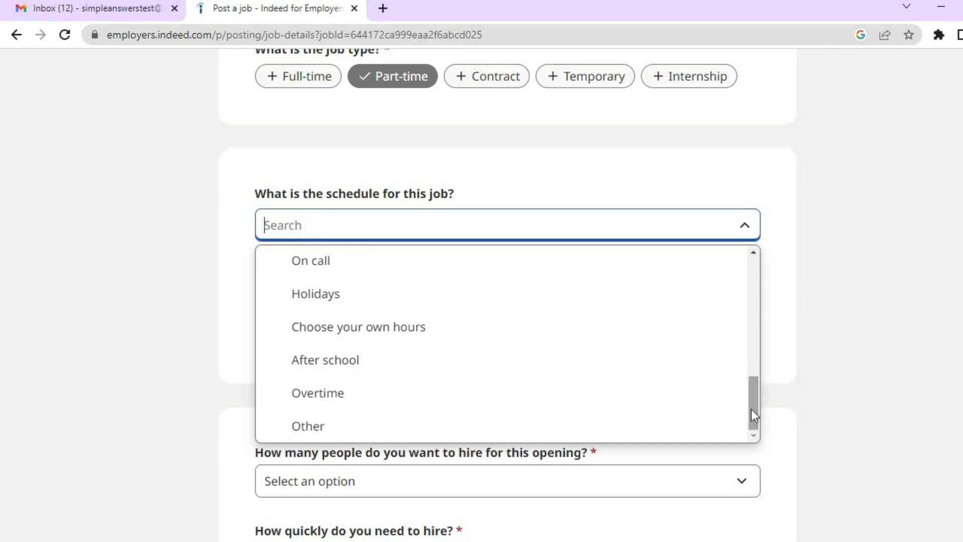
click(775, 389)
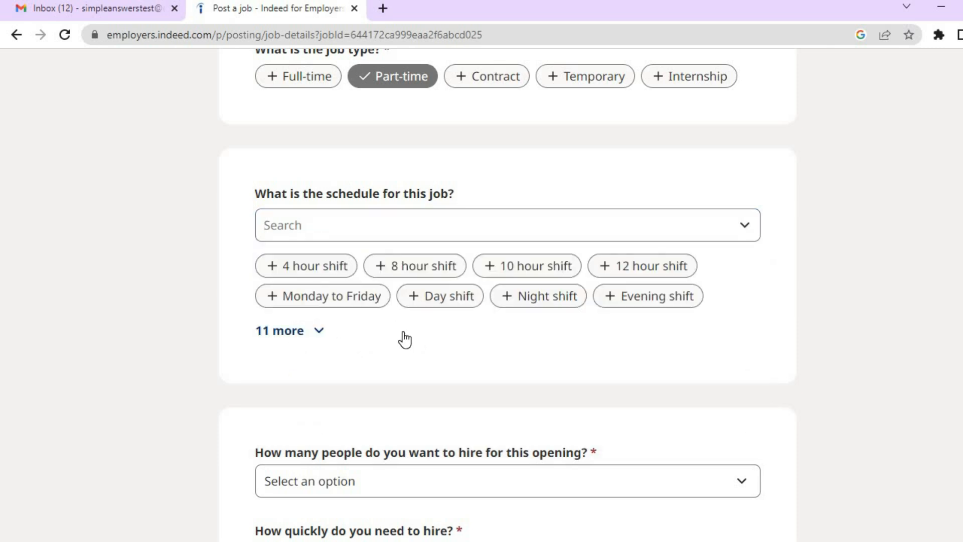
click(313, 266)
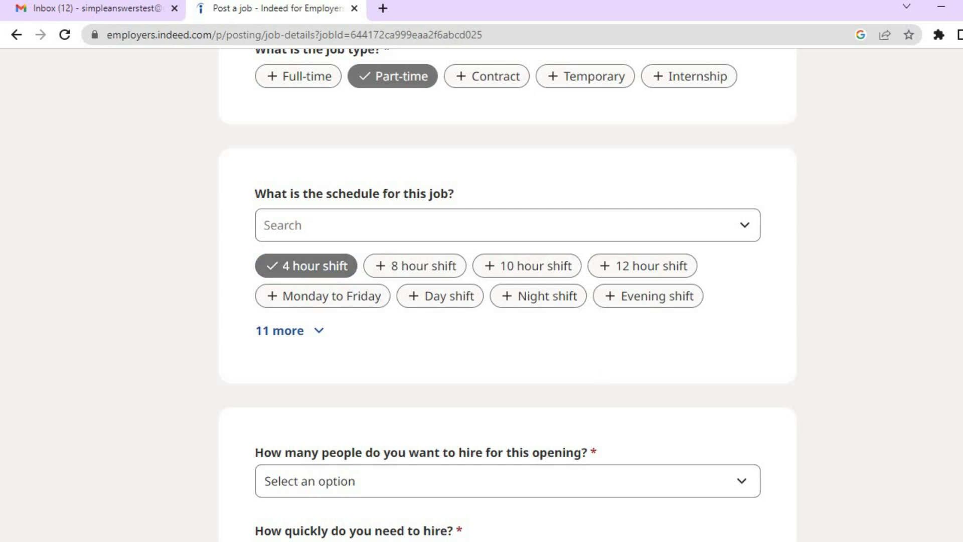
scroll(619, 303, down, 5)
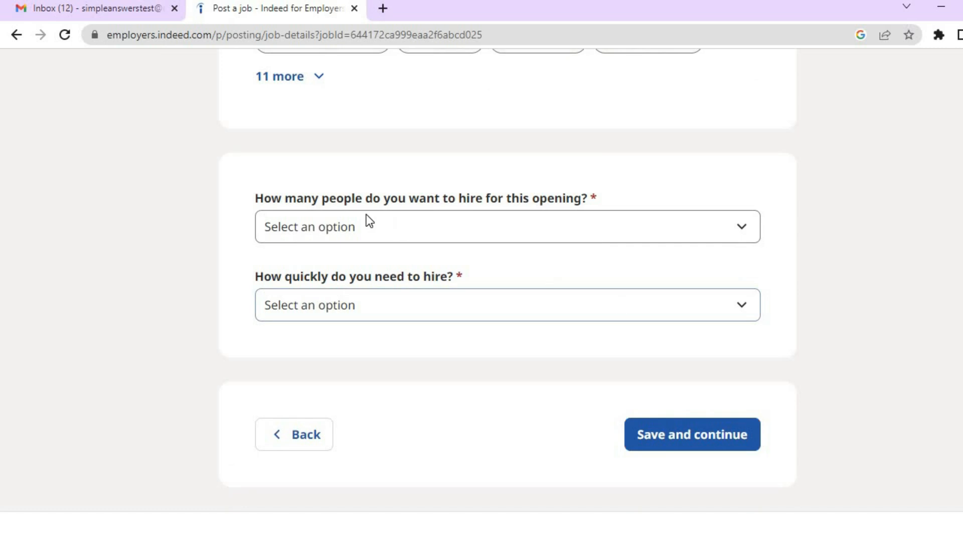
Set hires to 1 with a 3 to 7 days timeline and save the job details.
click(504, 228)
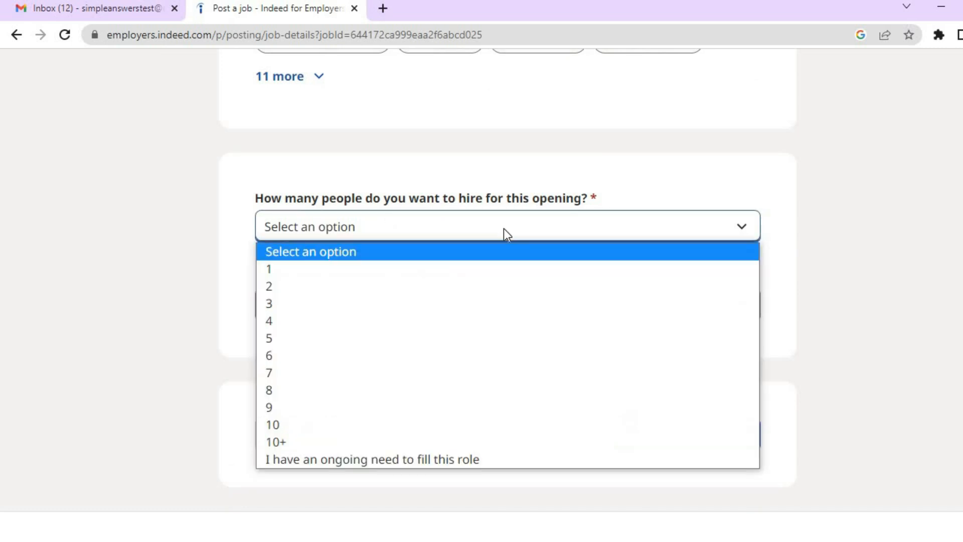
click(477, 270)
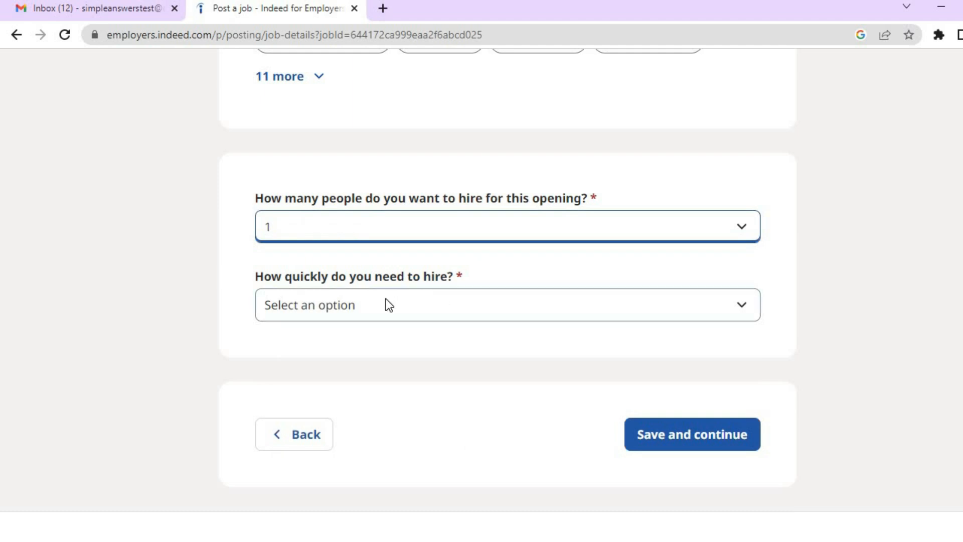
click(489, 305)
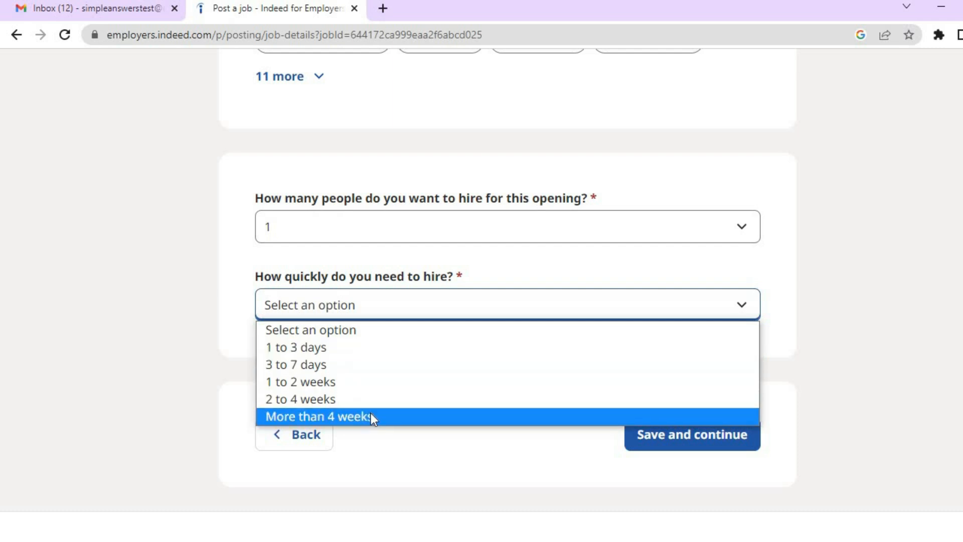
click(380, 365)
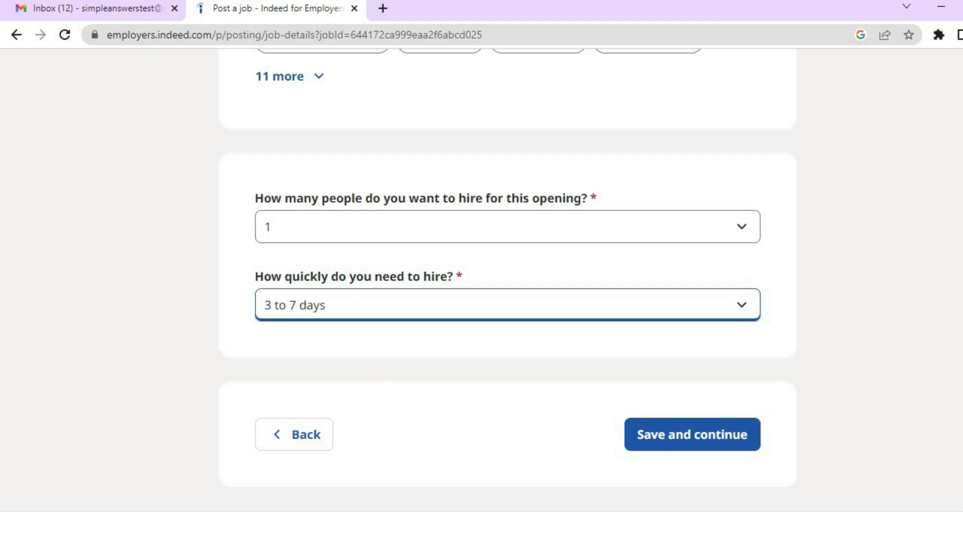
scroll(651, 393, down, 2)
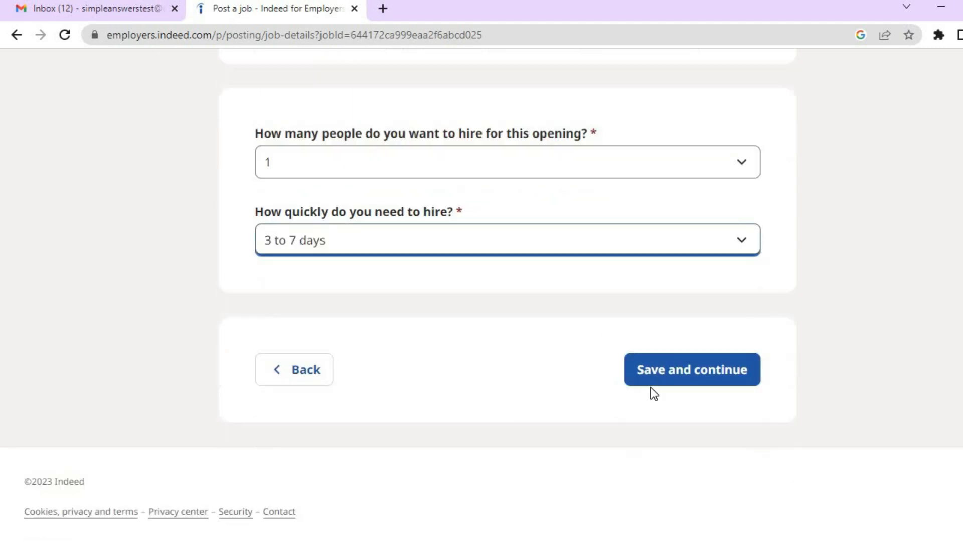
click(674, 374)
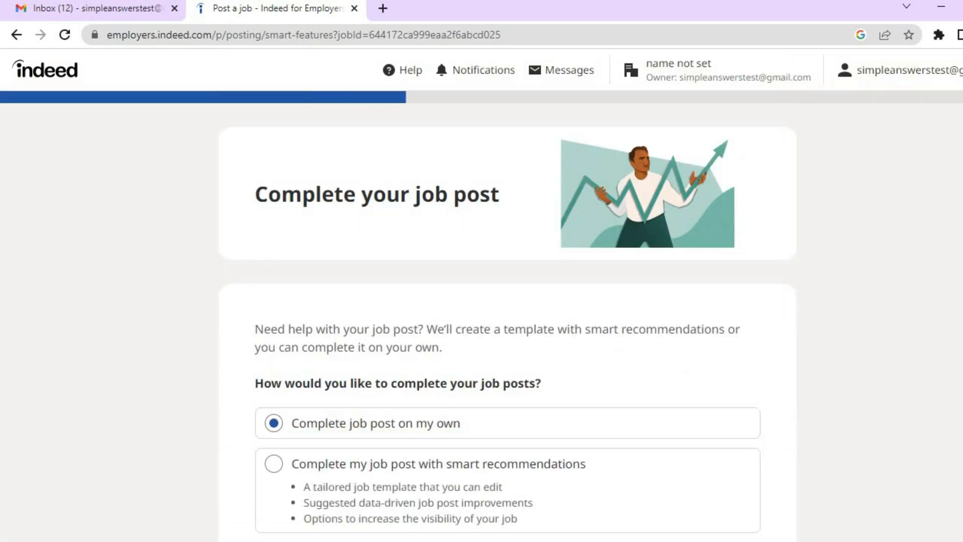
Select 'Complete my job post with smart recommendations' and continue.
scroll(482, 291, down, 3)
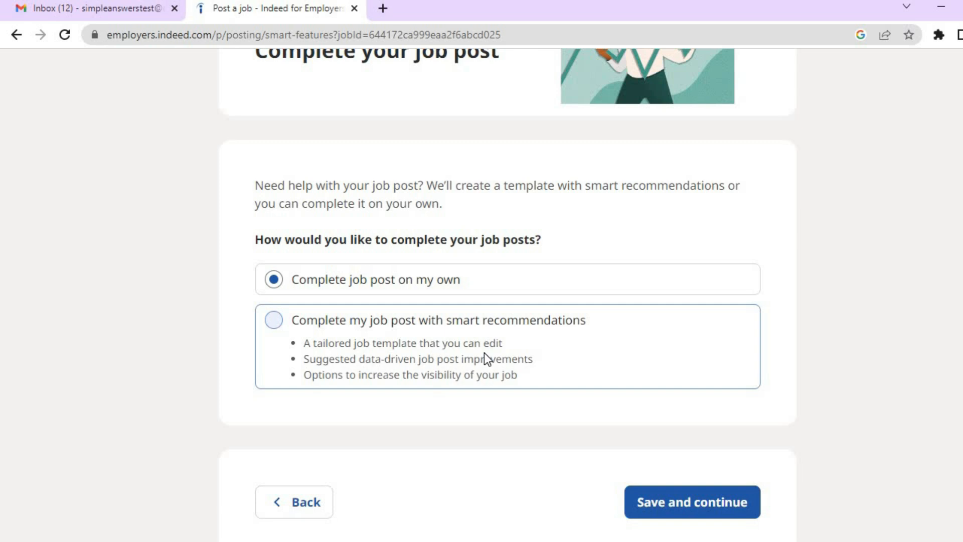
click(287, 327)
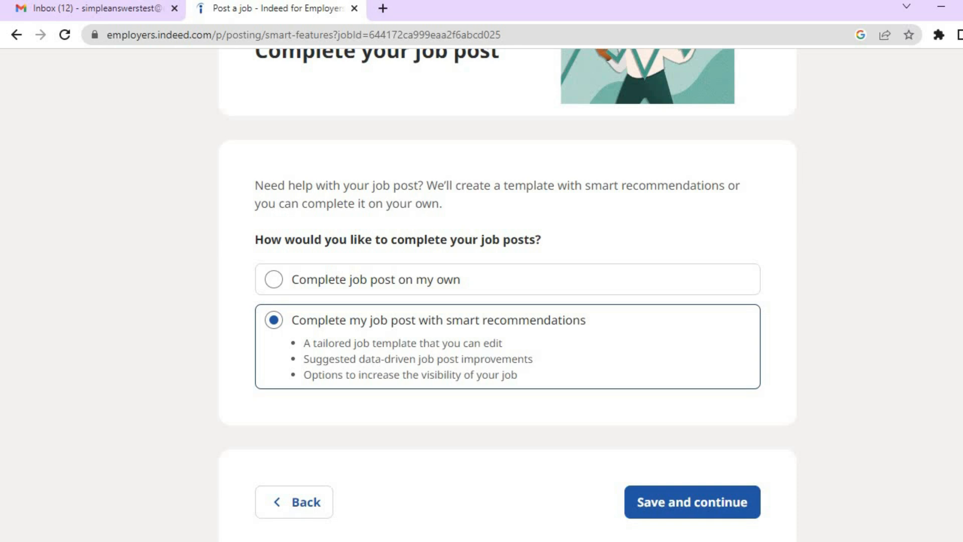
scroll(501, 301, down, 2)
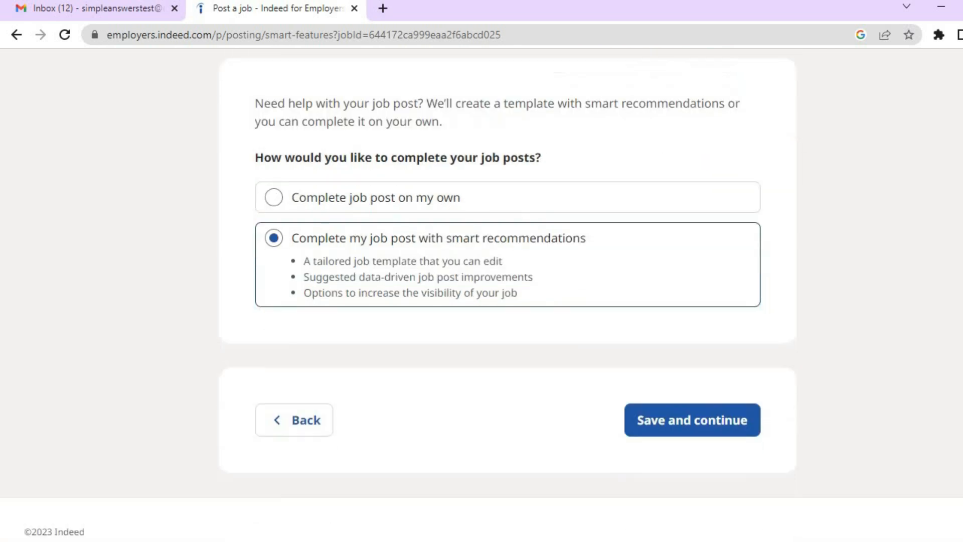
click(693, 419)
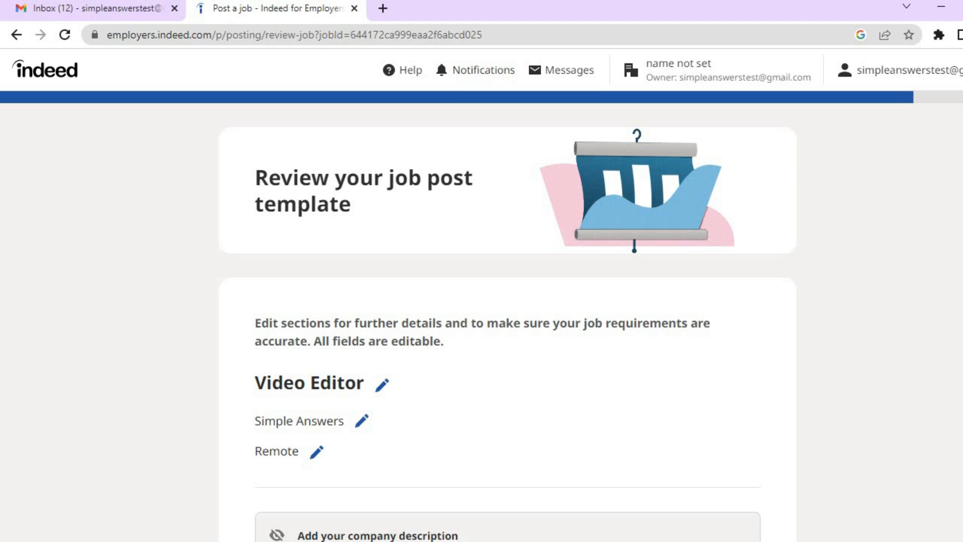
Scroll through the Video Editor template and open the Pay field for editing.
scroll(481, 295, down, 2)
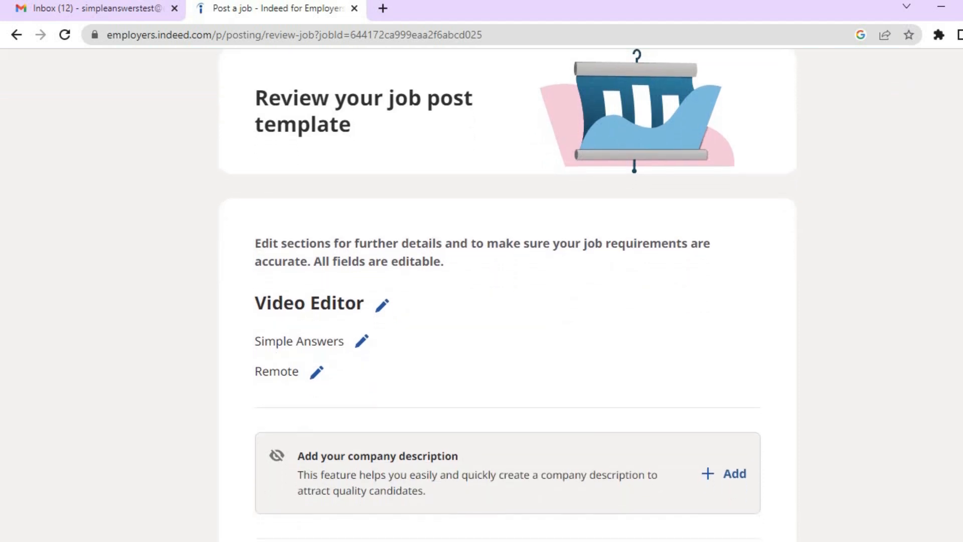
scroll(508, 295, down, 1)
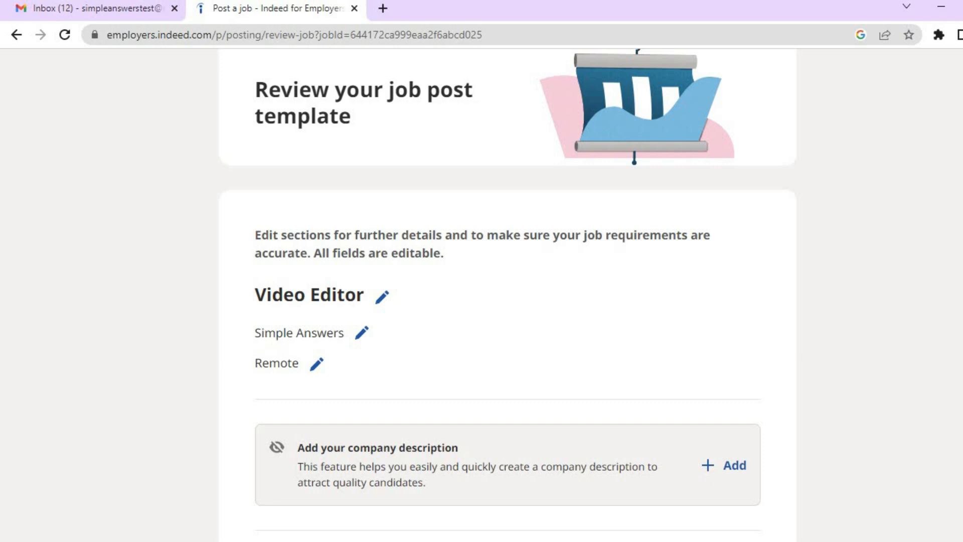
scroll(404, 150, down, 5)
scroll(404, 150, up, 2)
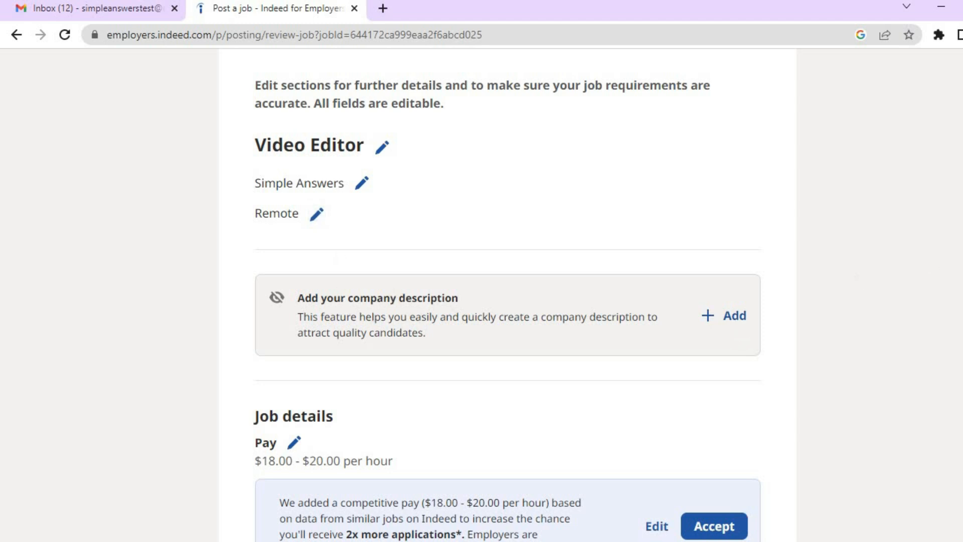
scroll(507, 296, down, 5)
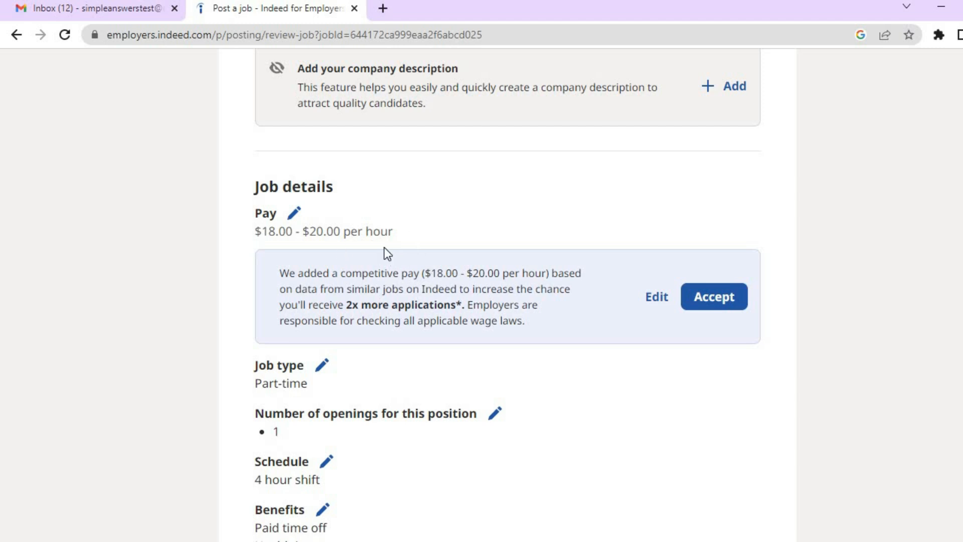
click(294, 214)
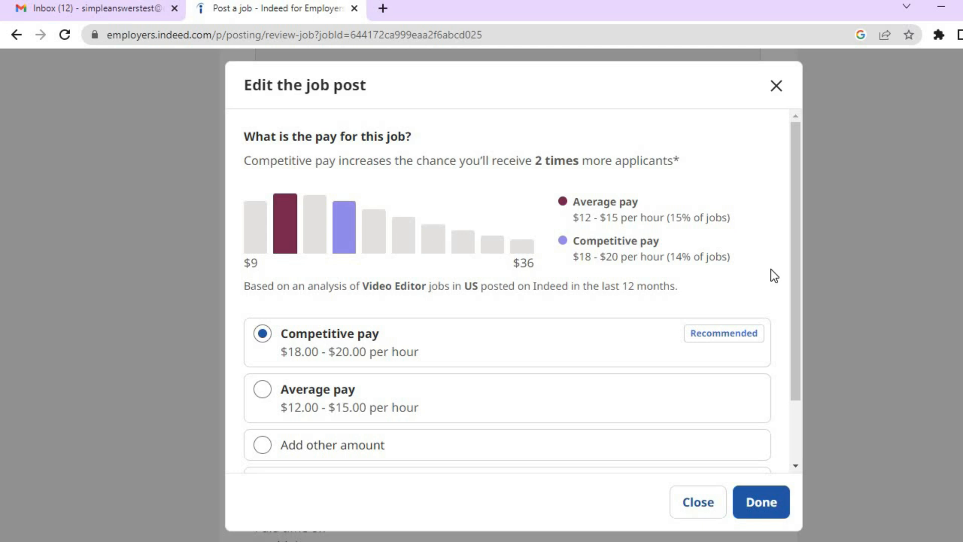
Change the pay to the Average range of $12.00 - $15.00 per hour.
drag(790, 265, 790, 329)
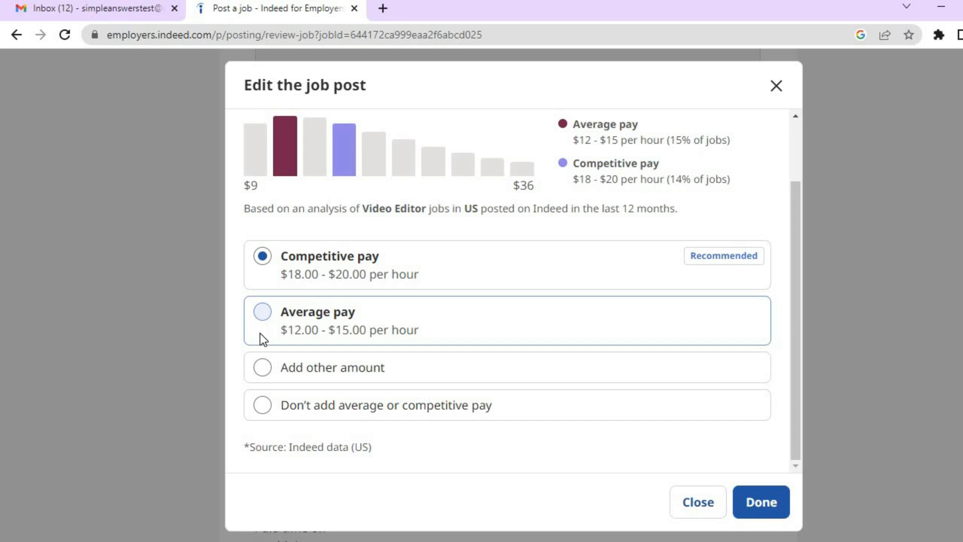
click(270, 365)
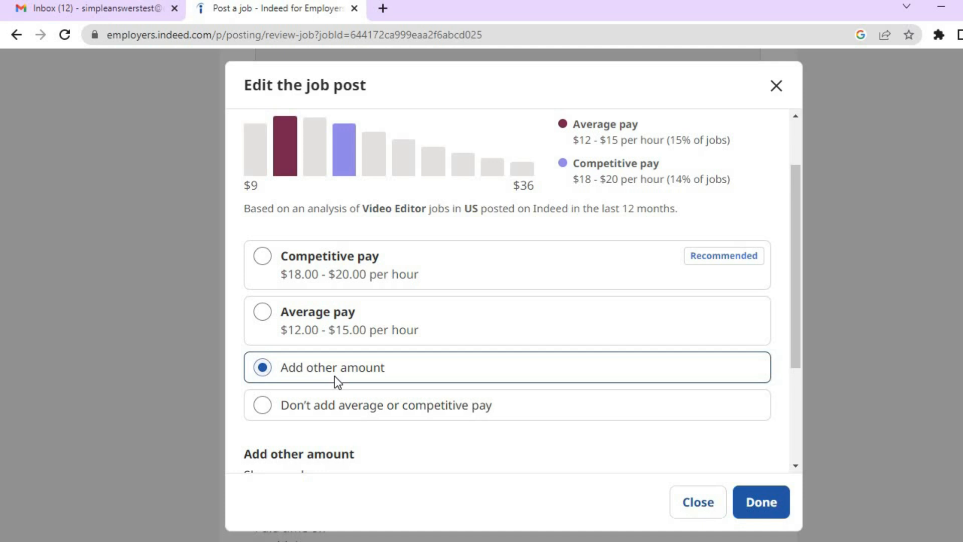
drag(794, 366, 799, 429)
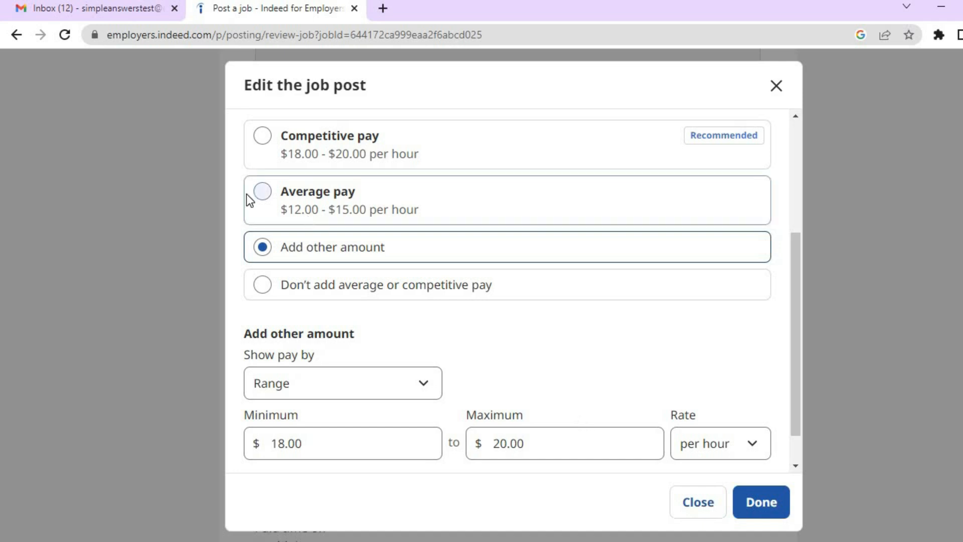
click(262, 187)
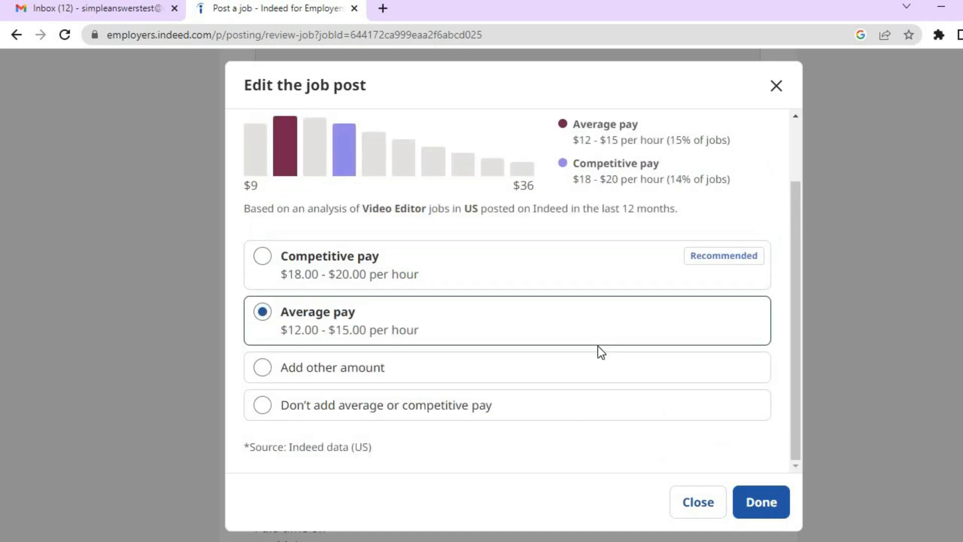
click(772, 499)
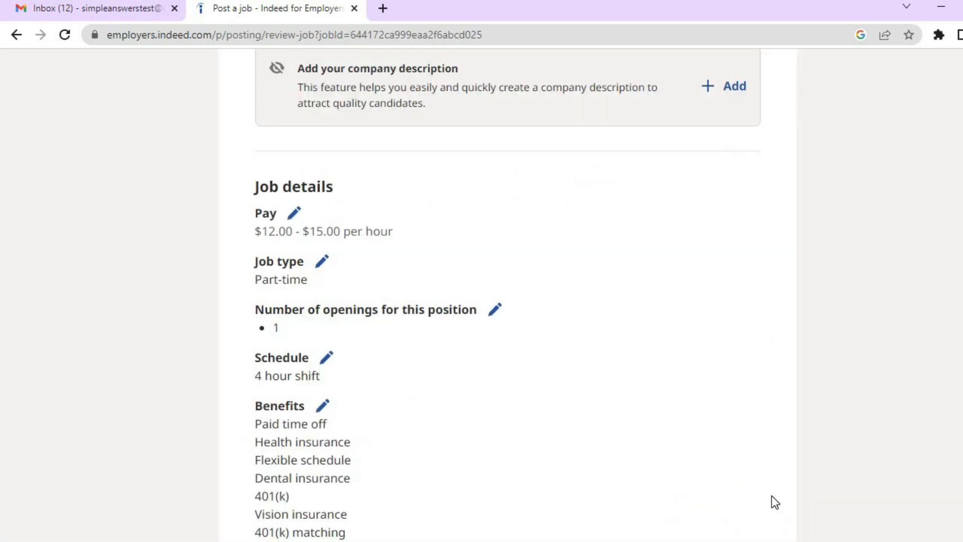
scroll(507, 295, down, 4)
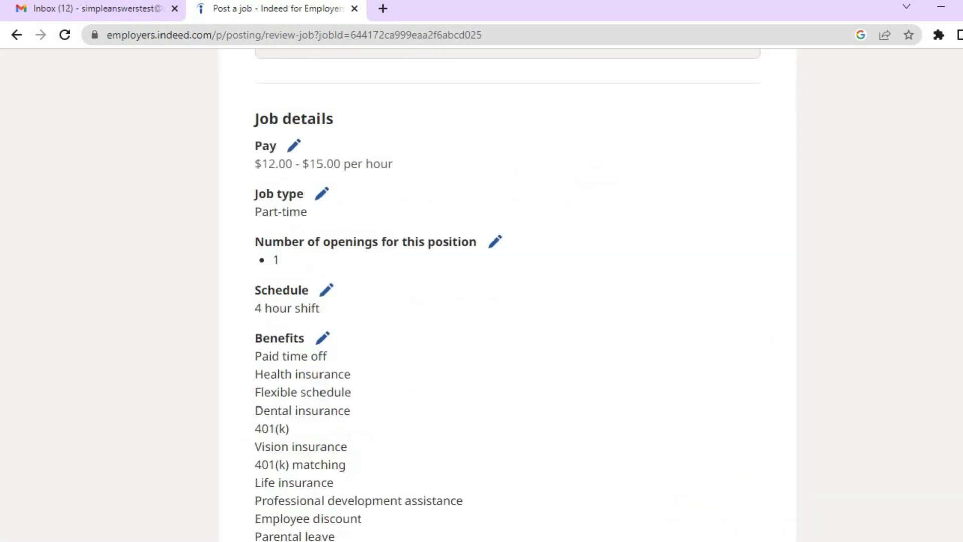
scroll(507, 295, down, 1)
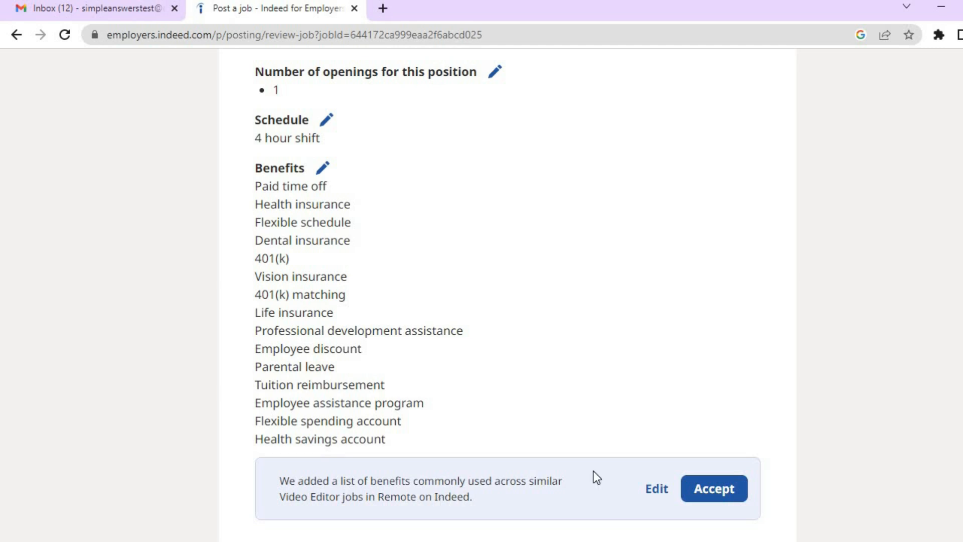
Remove 401(k), 401(k) matching, Professional development assistance and Parental leave from the suggested benefits.
click(656, 489)
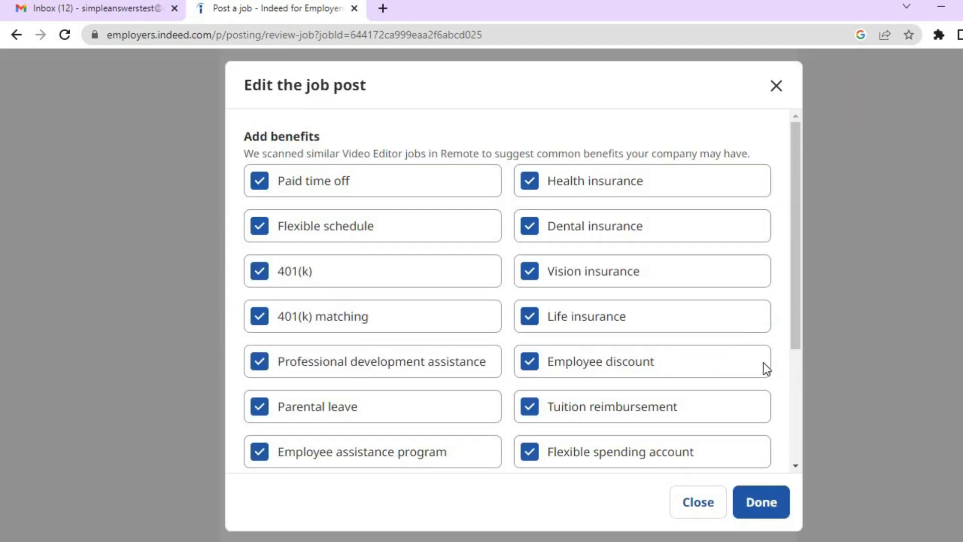
click(252, 224)
click(251, 223)
click(263, 274)
click(261, 221)
click(260, 312)
click(258, 362)
click(263, 413)
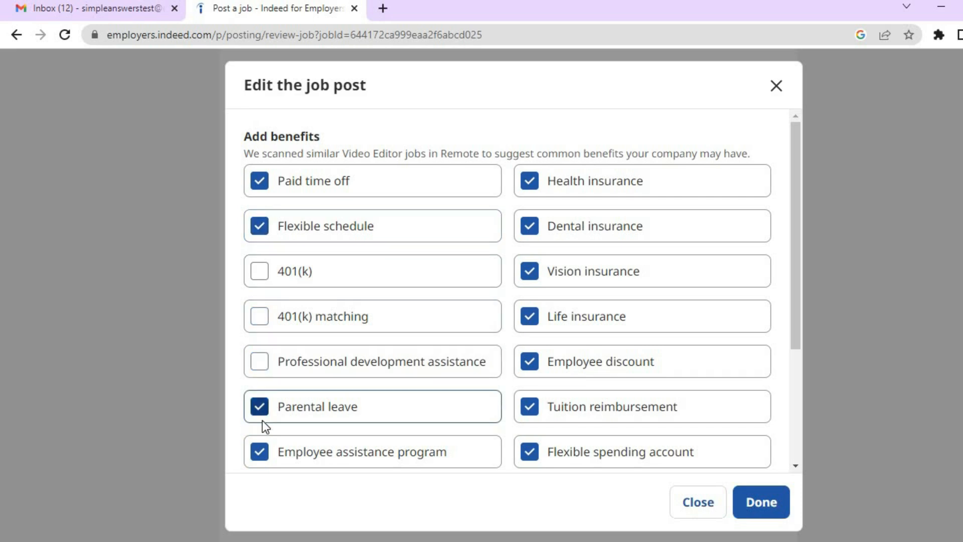
click(261, 452)
Drop the insurance, discount, tuition, FSA and HSA benefits, keeping Paid time off and Flexible schedule.
click(529, 182)
click(532, 228)
click(535, 273)
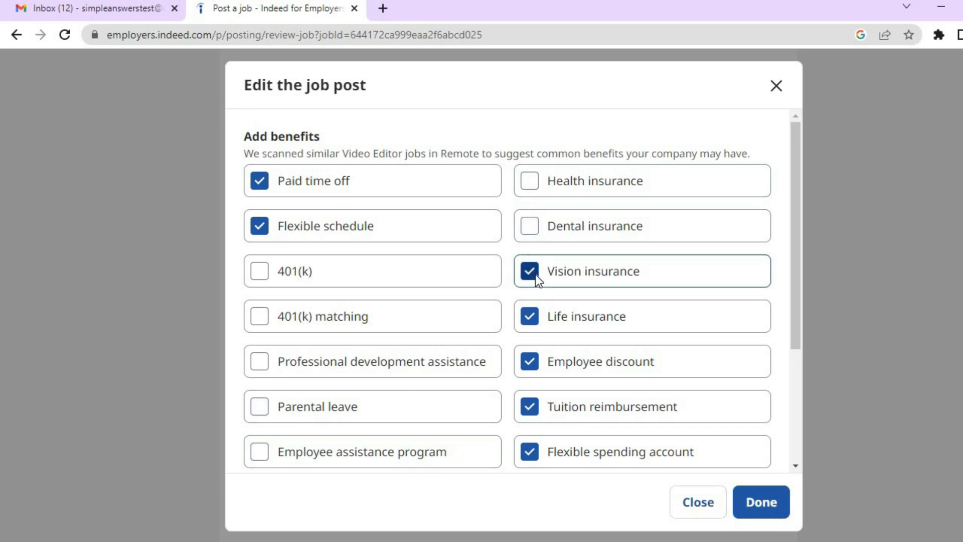
click(535, 312)
click(534, 366)
click(531, 395)
click(533, 456)
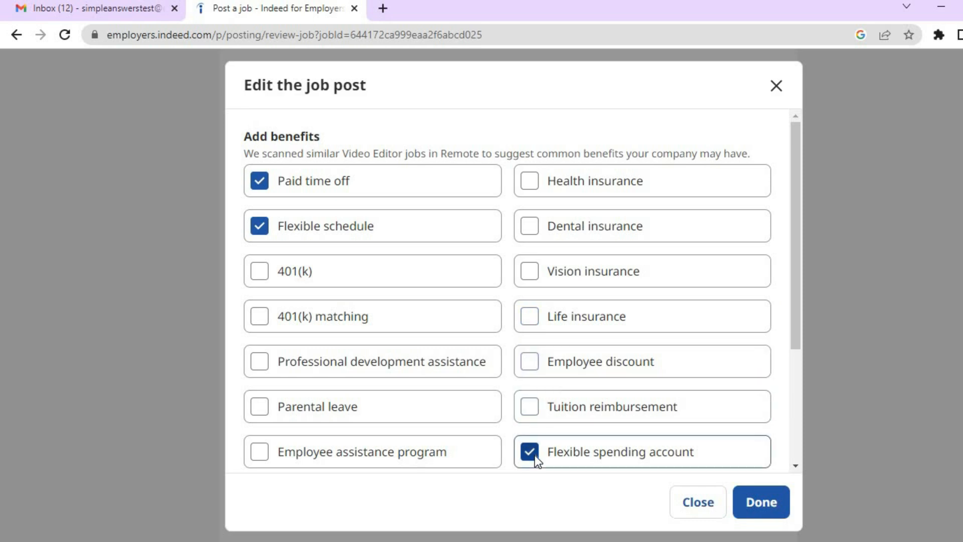
drag(797, 303, 786, 431)
click(259, 321)
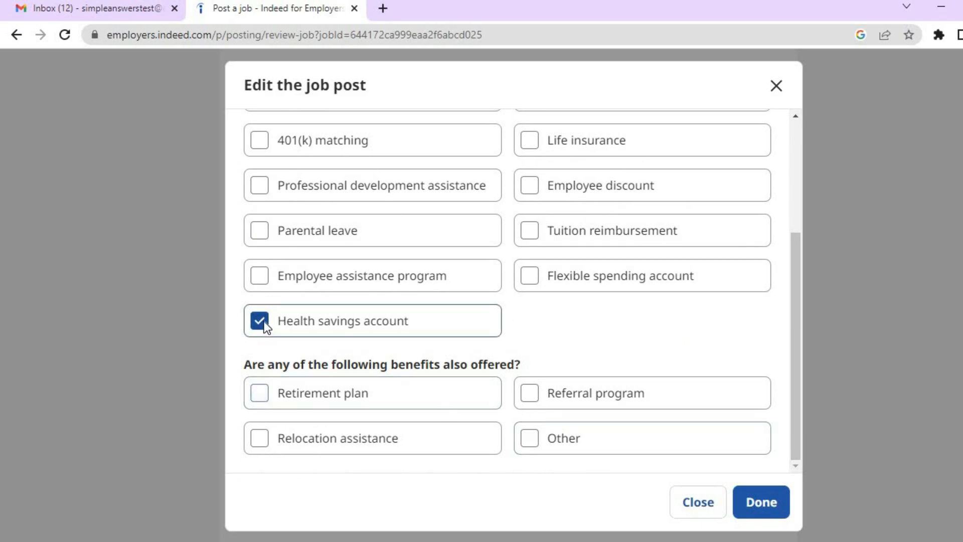
click(262, 325)
click(760, 502)
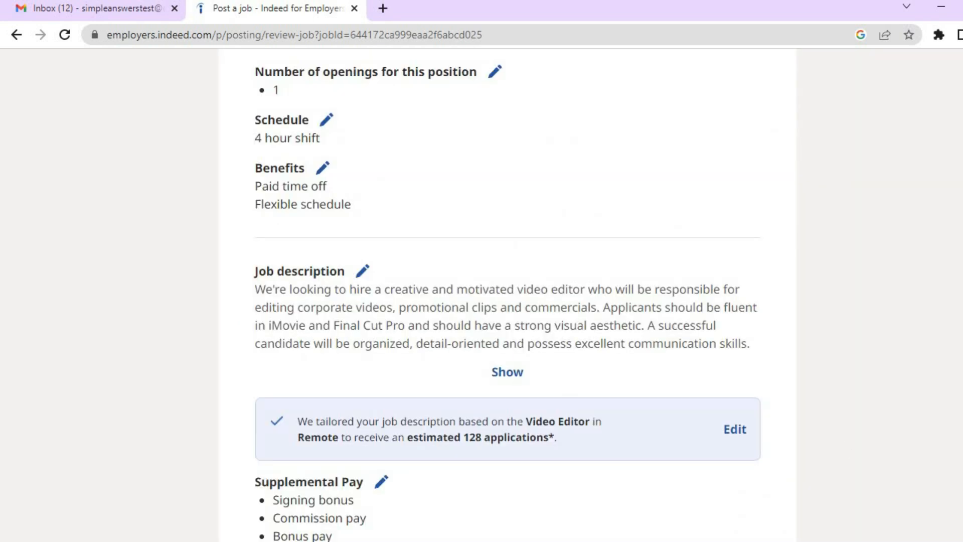
Deselect Signing bonus and Commission pay, leaving supplemental pay as Bonus pay and Tips.
scroll(582, 273, down, 7)
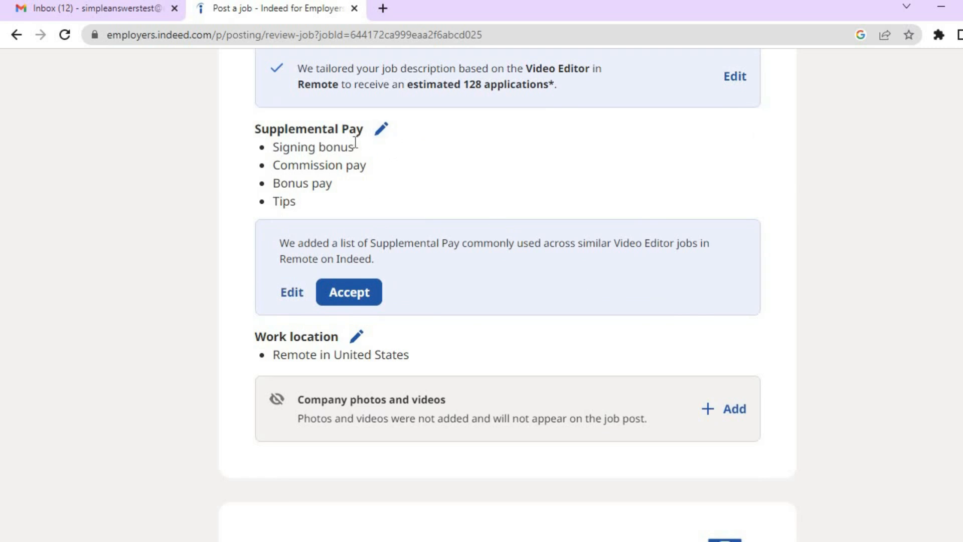
click(295, 296)
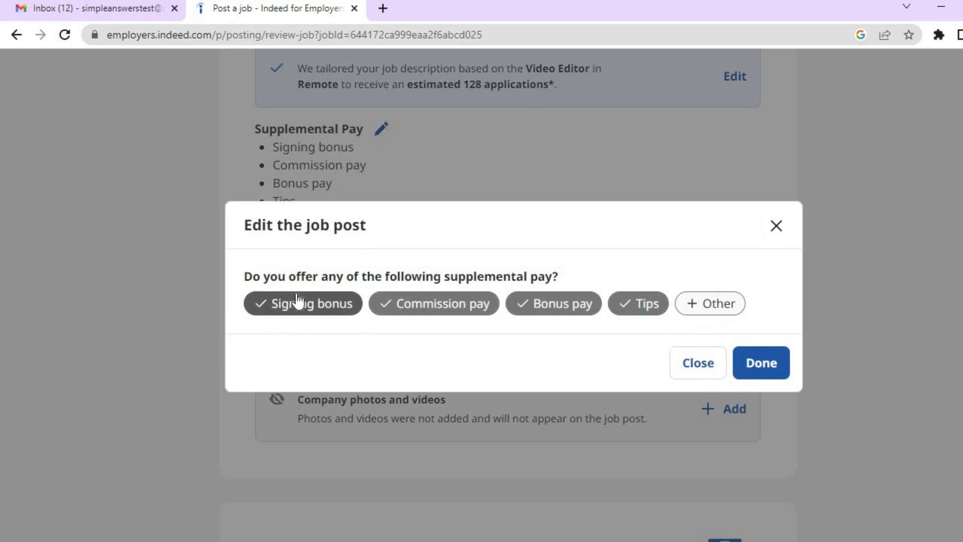
click(345, 307)
click(435, 305)
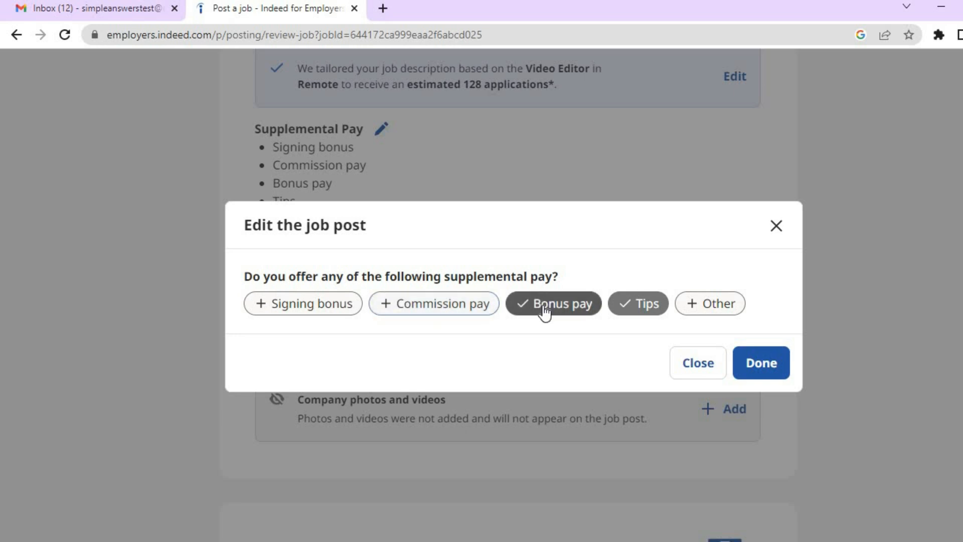
click(752, 366)
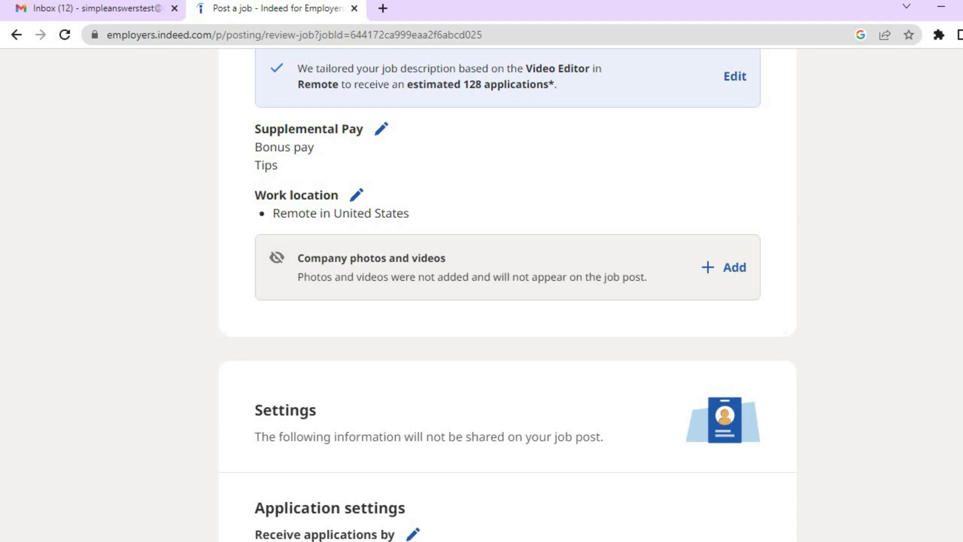
scroll(507, 295, down, 15)
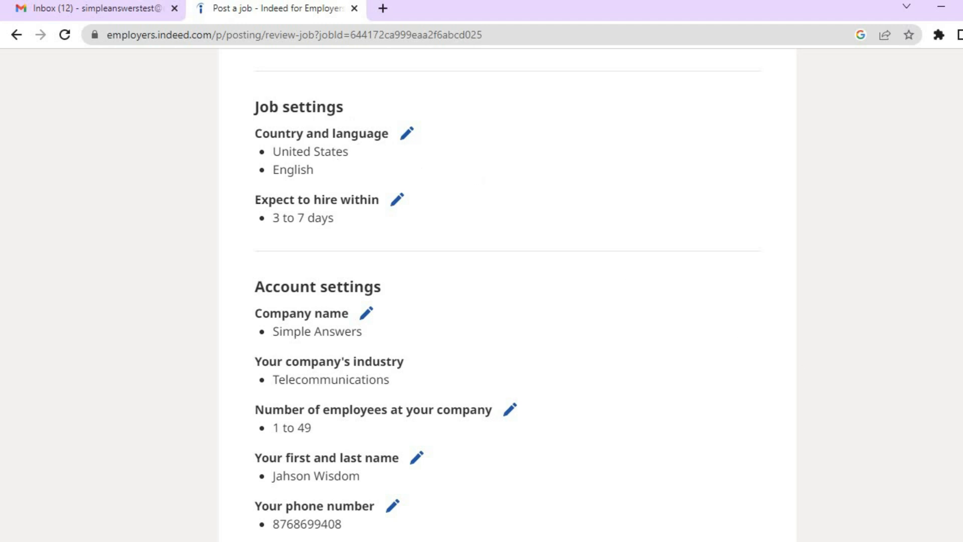
scroll(482, 295, down, 9)
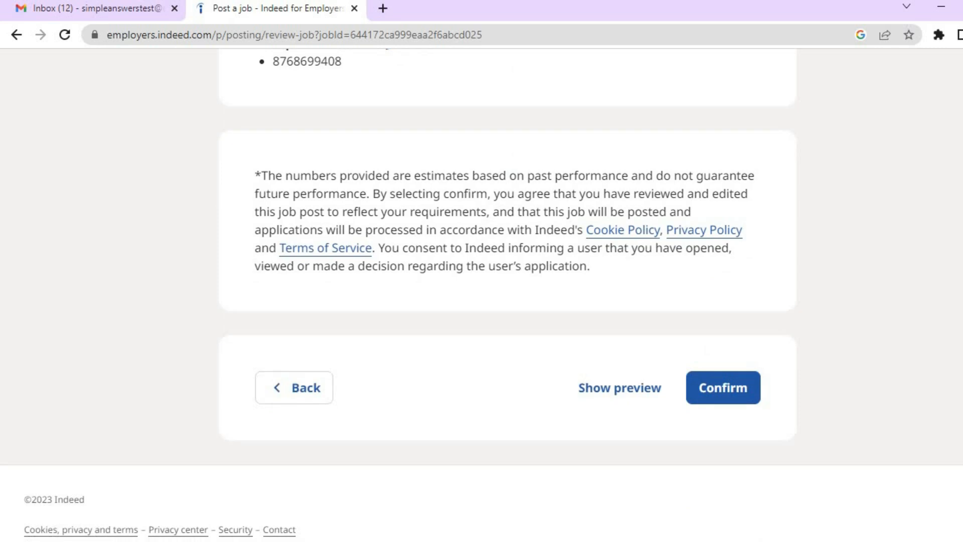
click(612, 385)
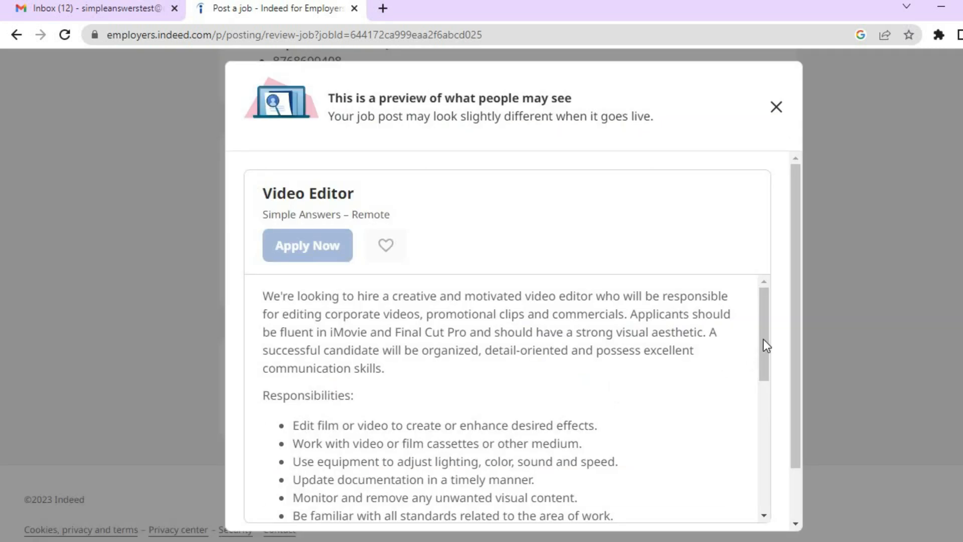
Look over the Video Editor post preview, close it, and confirm the job post.
drag(763, 339, 800, 458)
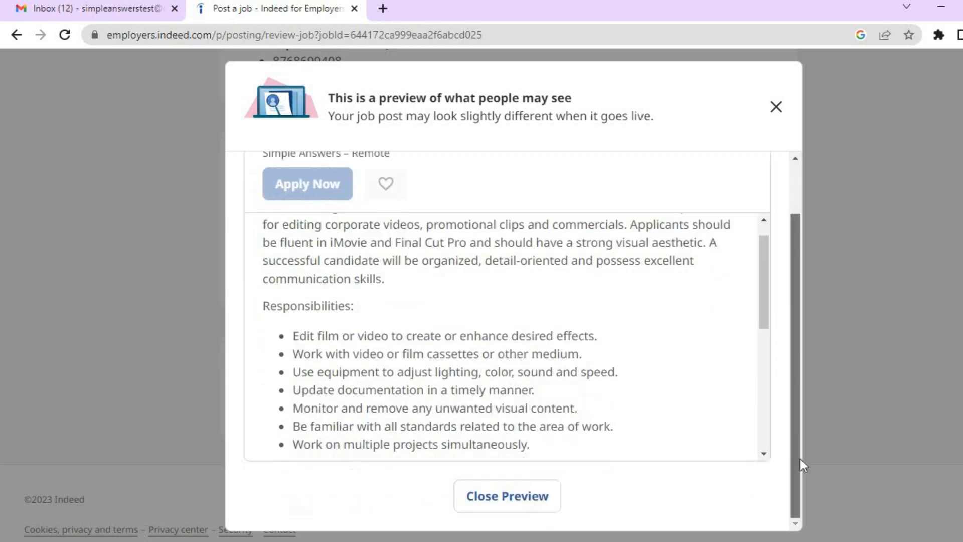
click(518, 505)
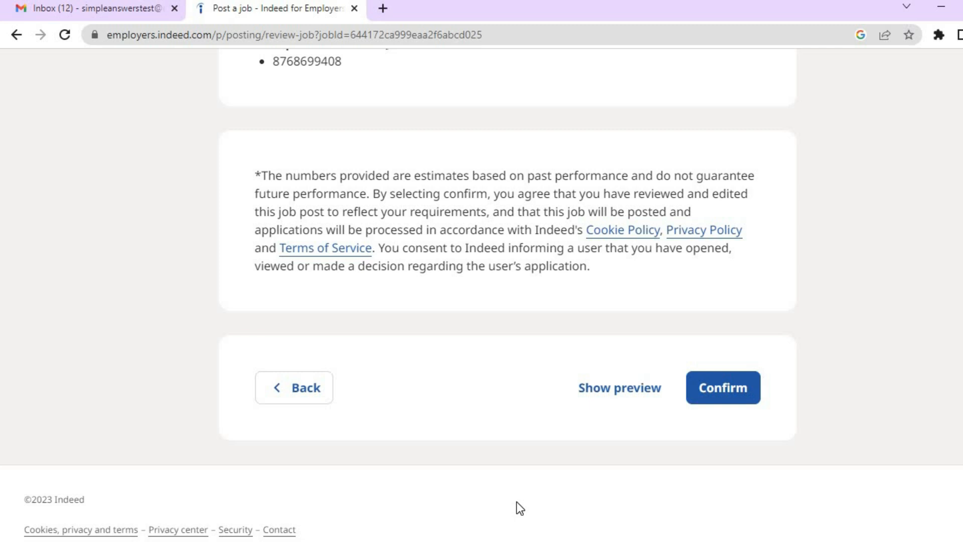
click(729, 403)
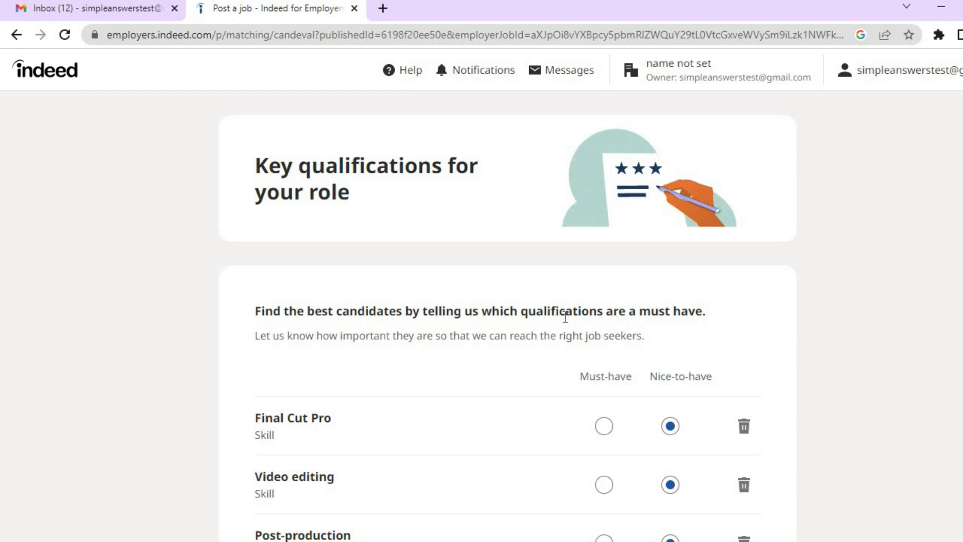
Mark Final Cut Pro, Video editing, Post-production, Photo editing and Photo manipulation as must-have.
scroll(481, 295, down, 5)
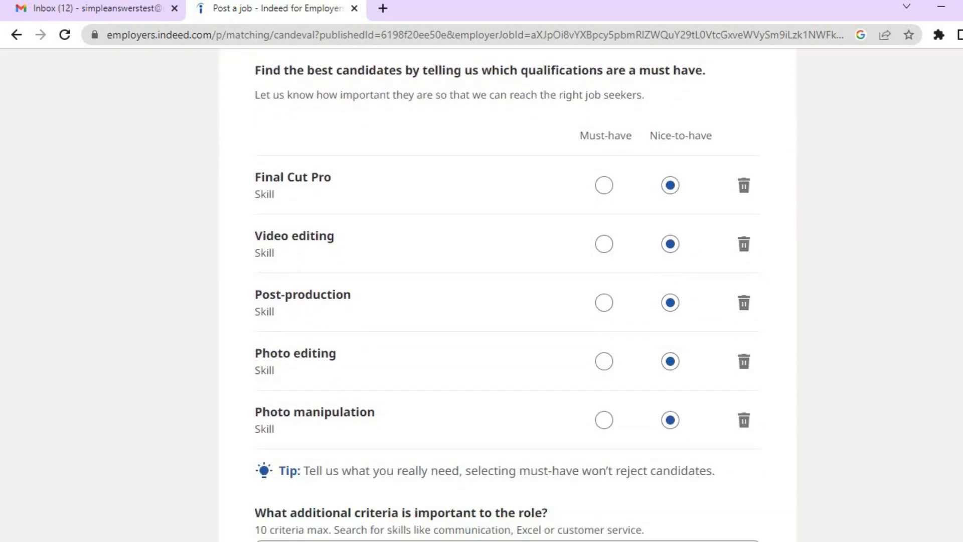
scroll(507, 298, down, 1)
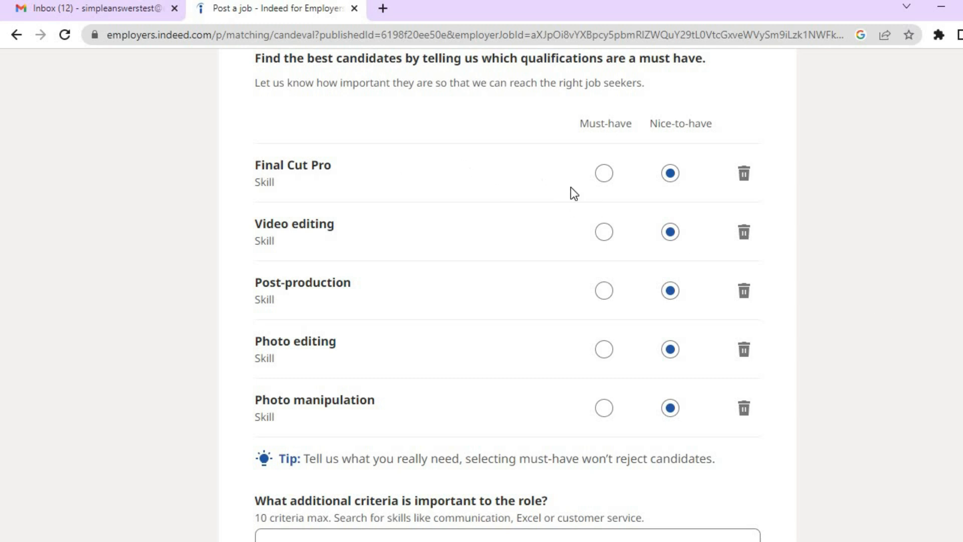
click(605, 174)
click(605, 231)
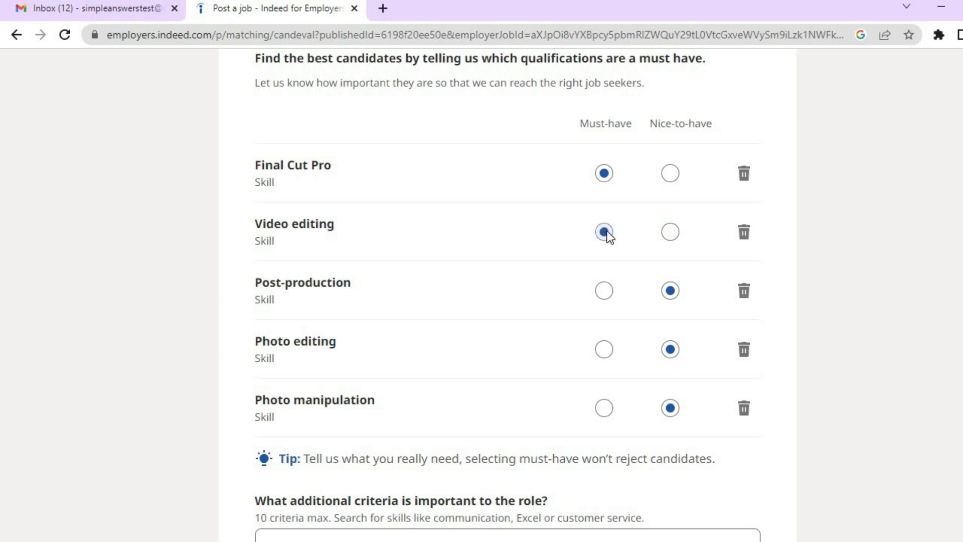
click(604, 290)
click(602, 356)
click(605, 410)
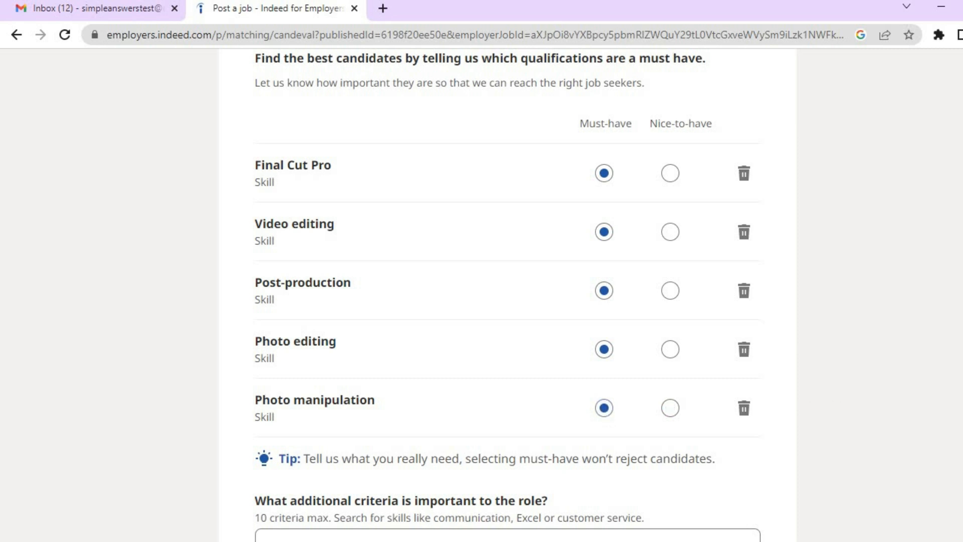
scroll(931, 390, down, 5)
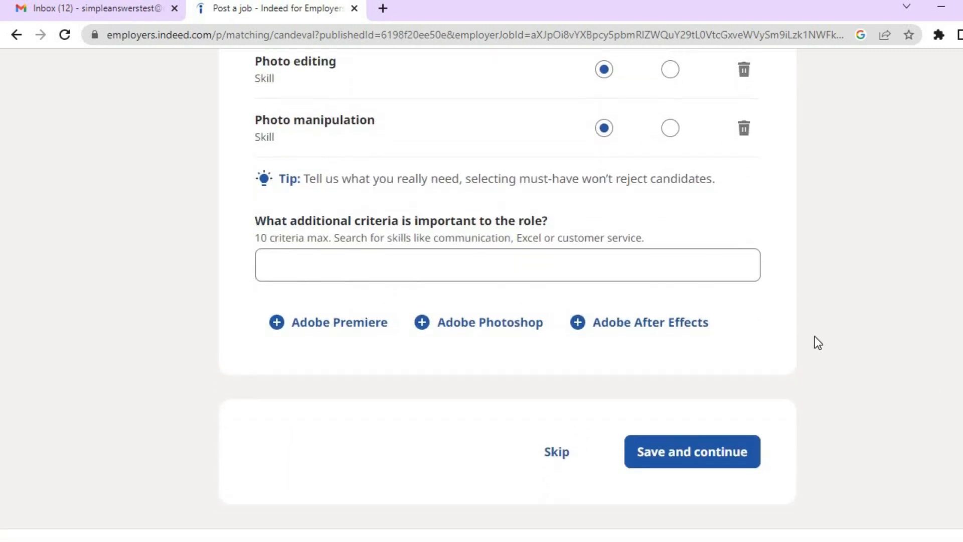